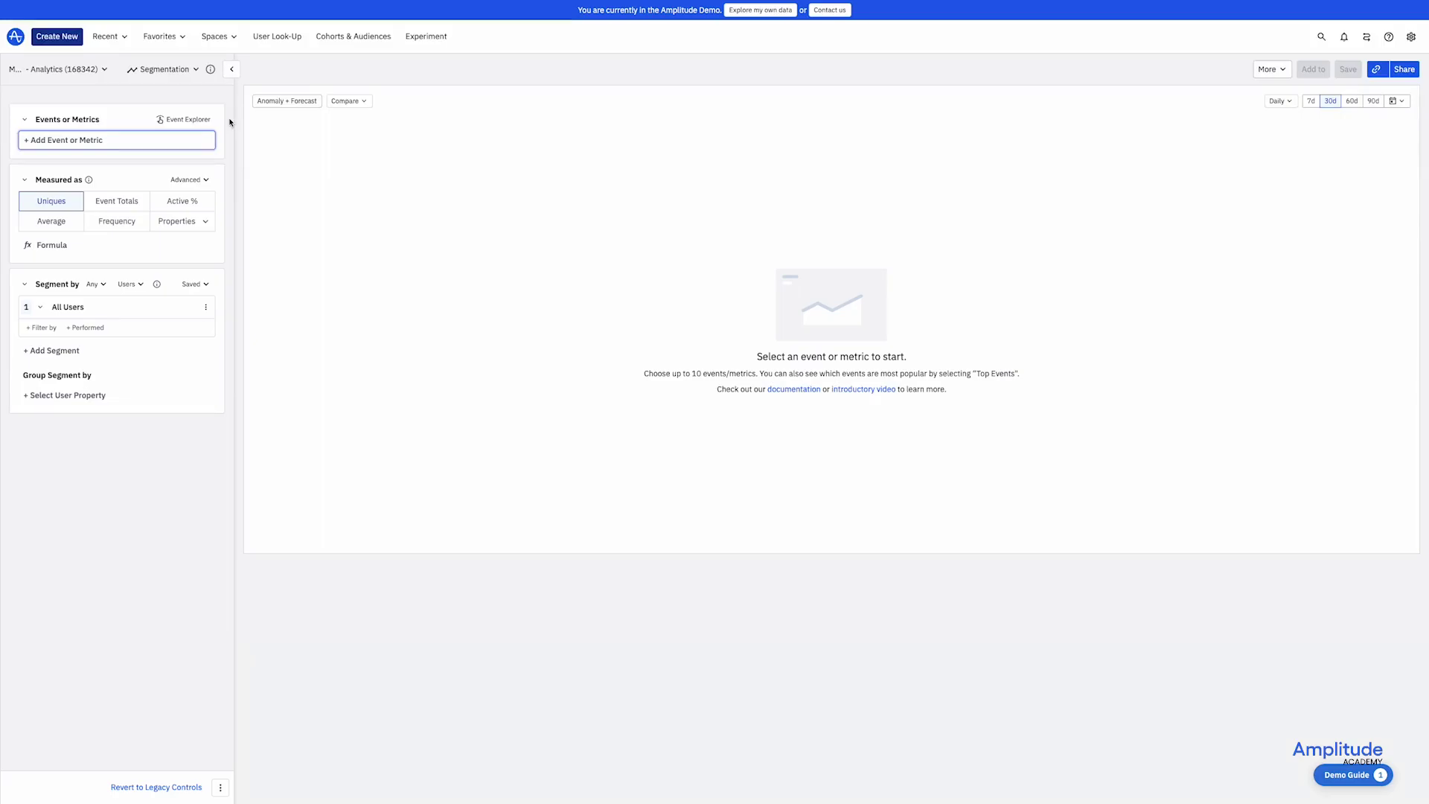
Chart Play Song or Video as event A and Purchase Song or Video as event B
click(174, 142)
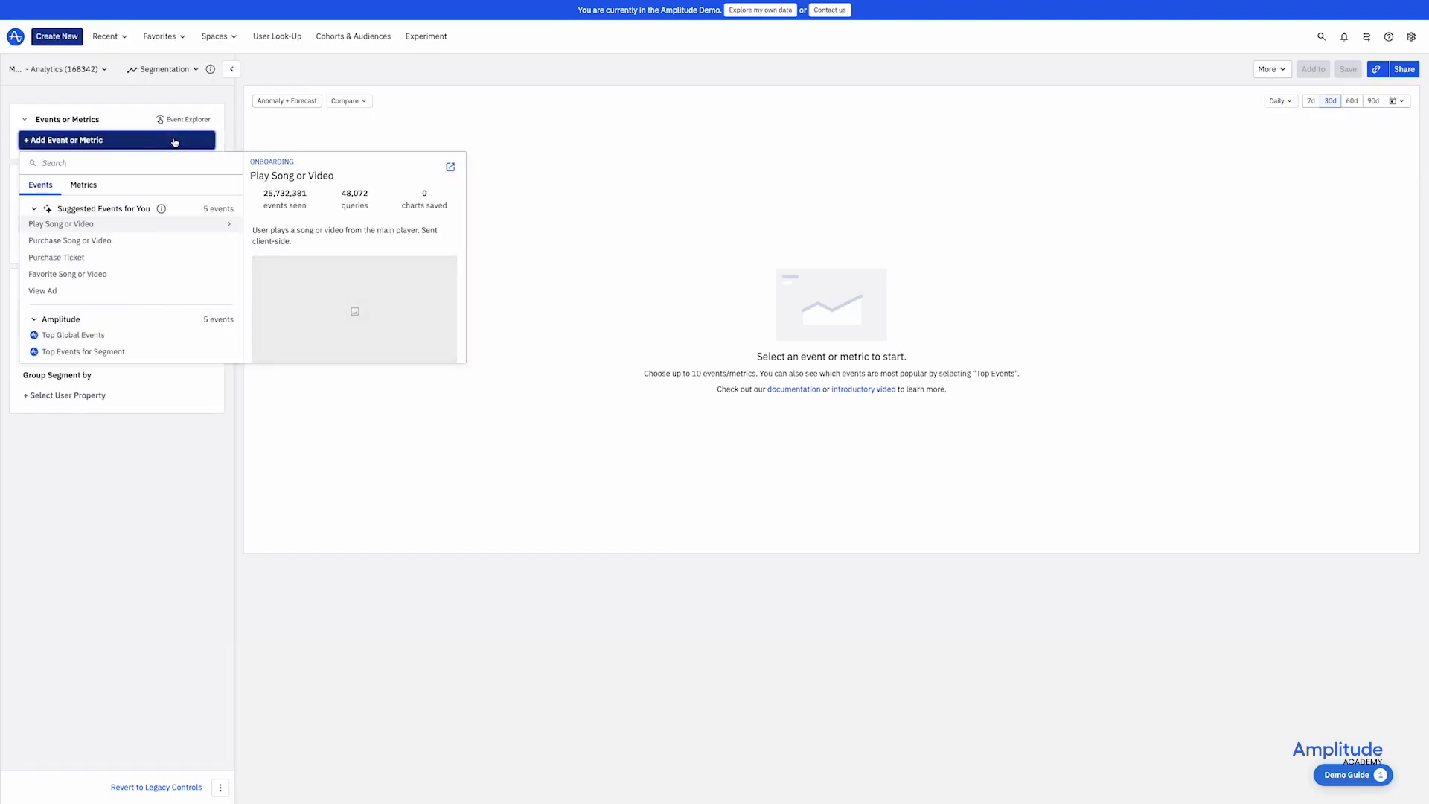
click(104, 225)
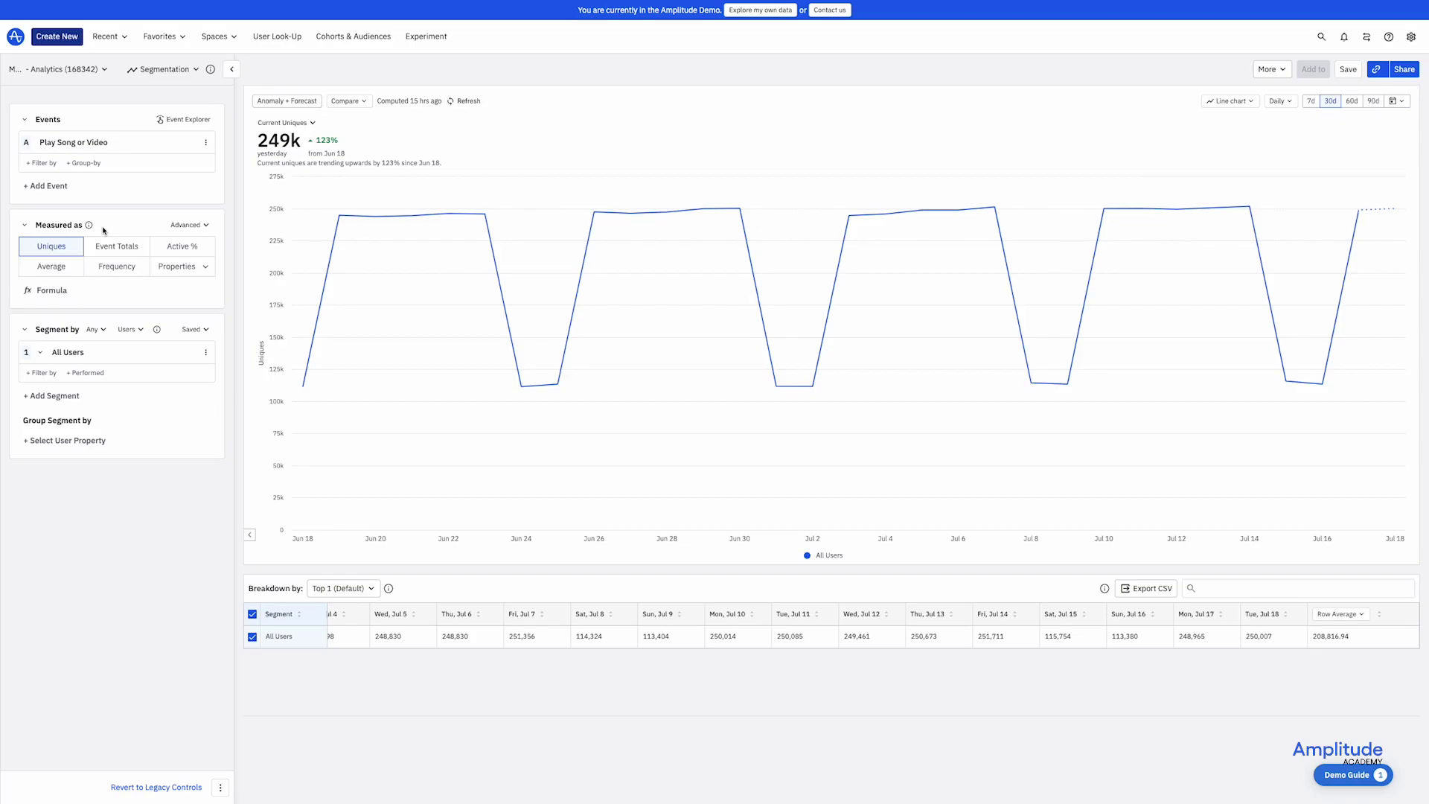
click(64, 187)
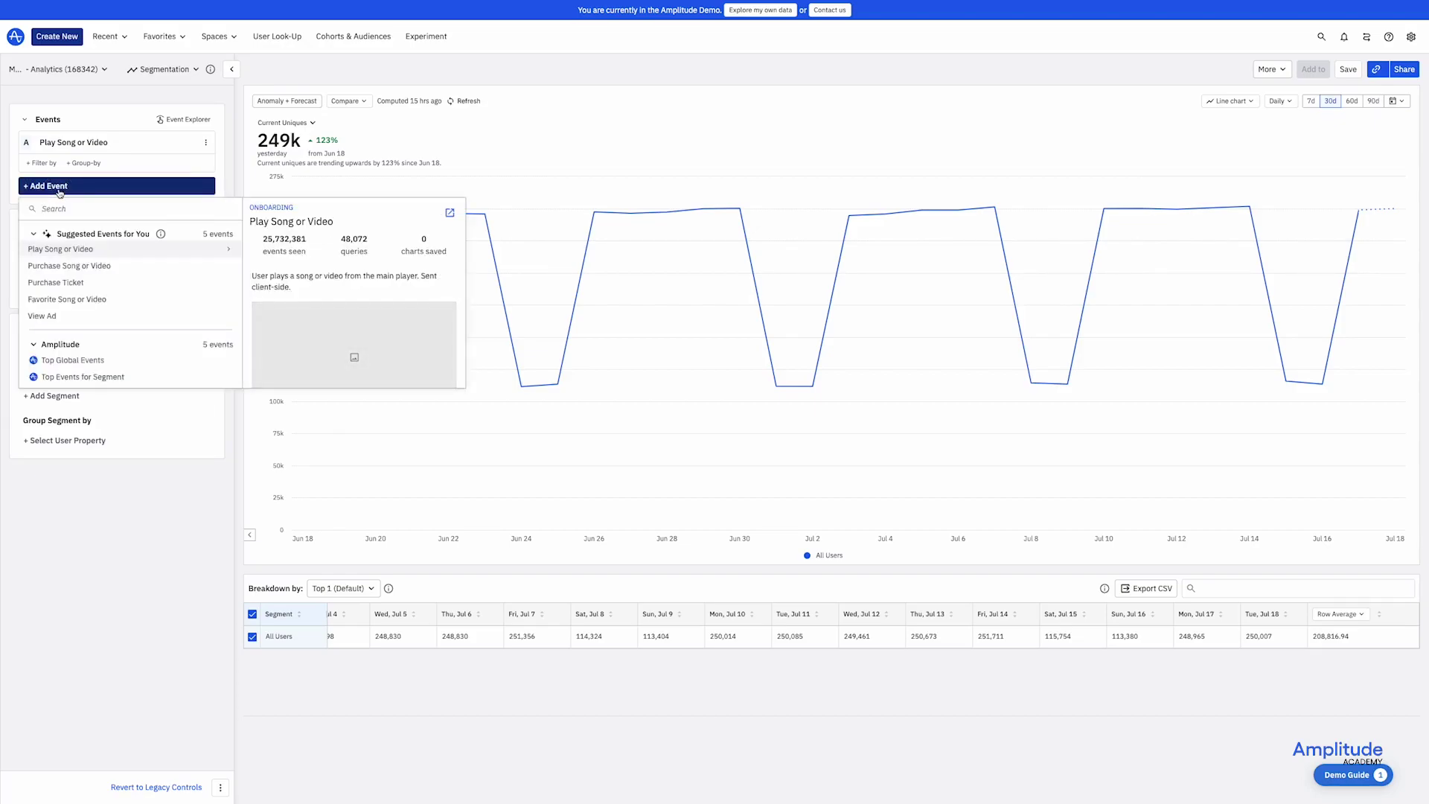
click(58, 266)
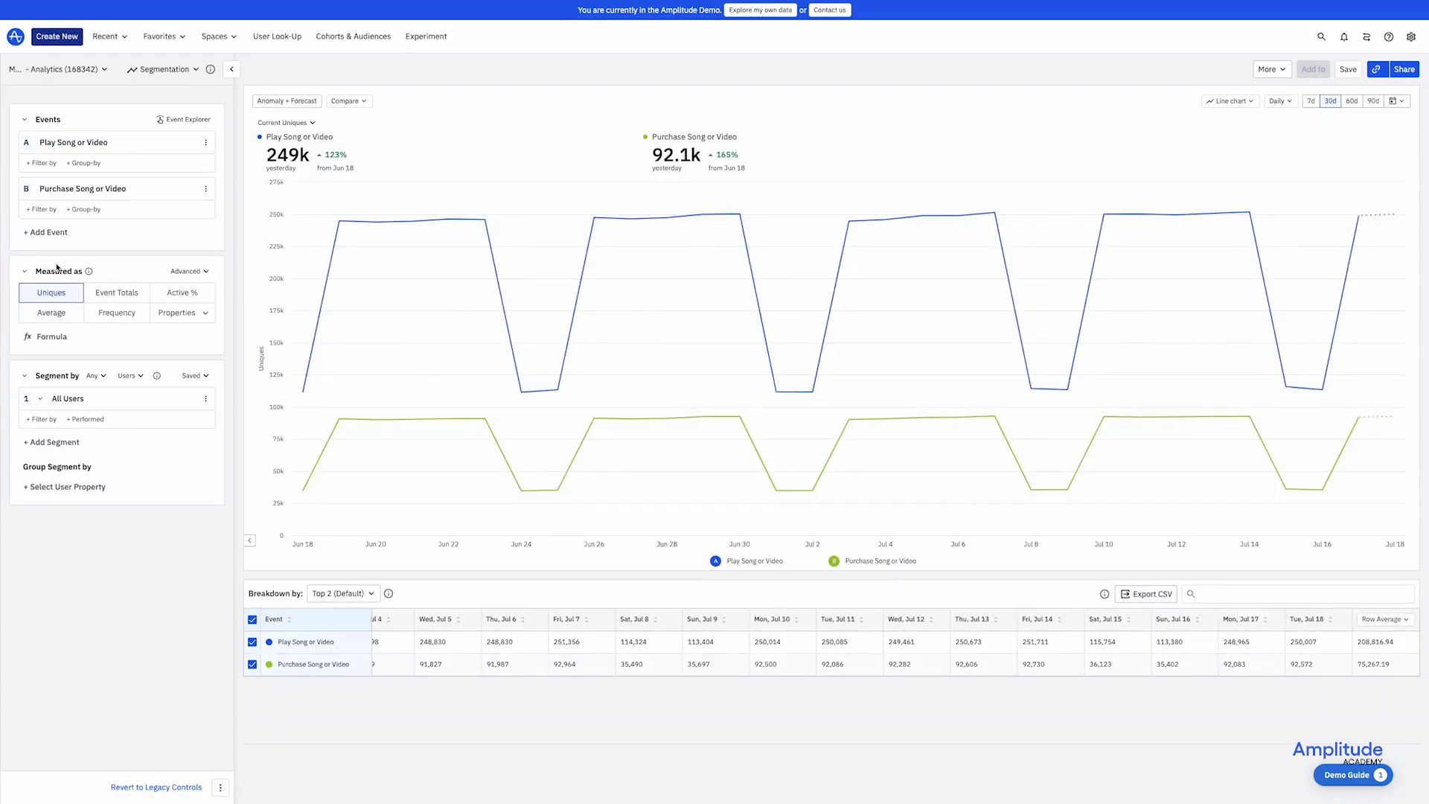
Filter the user segment to City equal to San Francisco
click(42, 419)
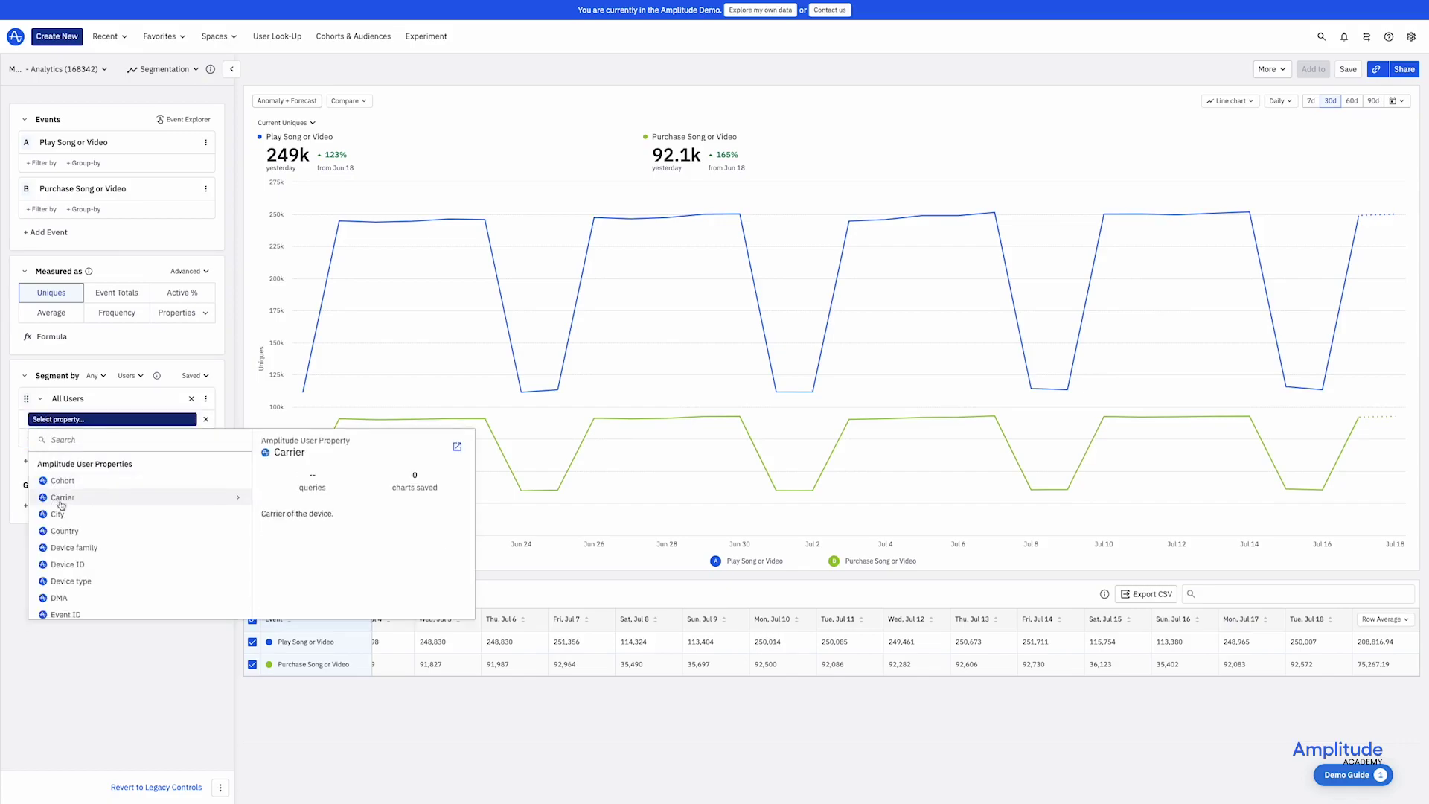
click(71, 520)
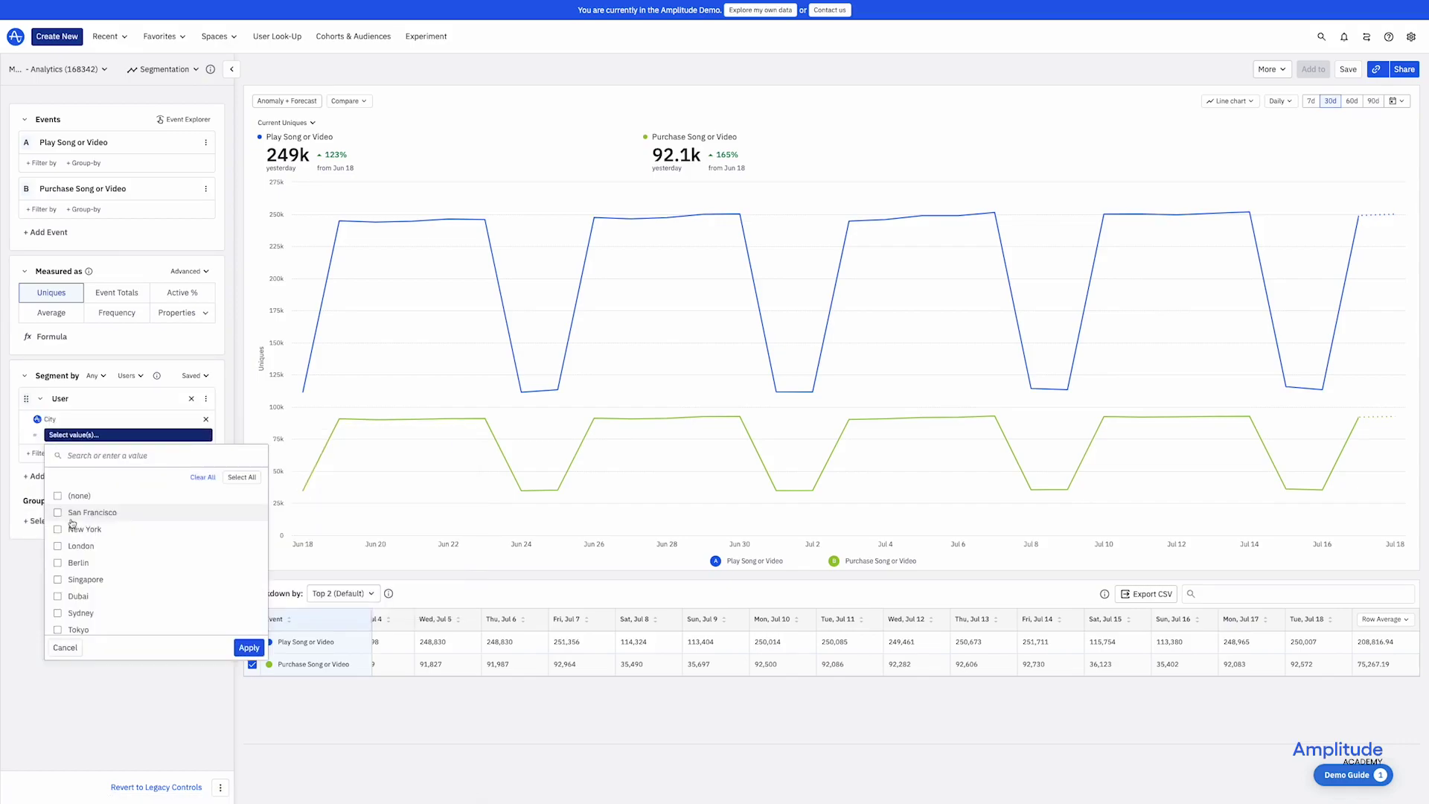
click(72, 513)
click(248, 647)
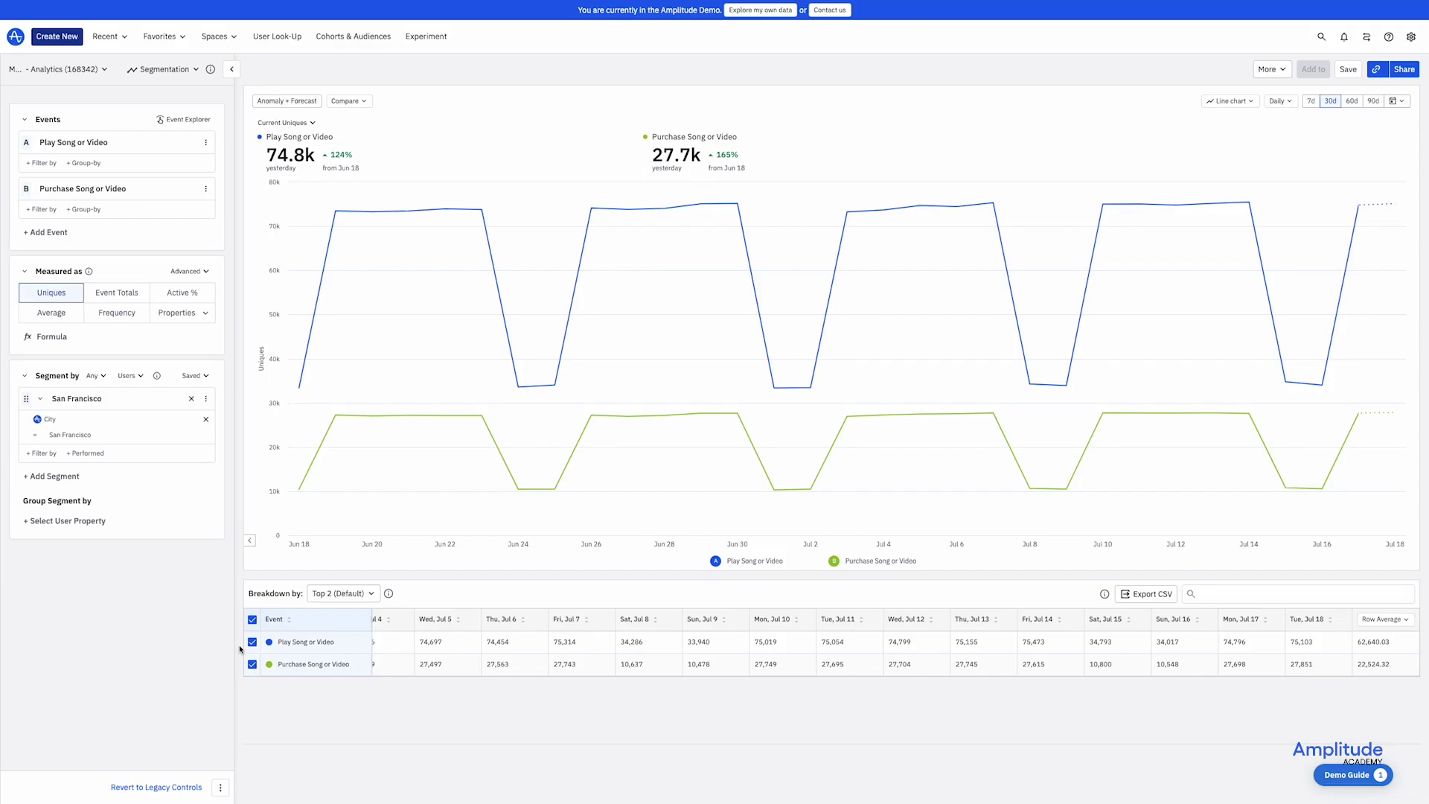
Add and remove an All Users comparison segment, then remove Purchase Song or Video
click(65, 476)
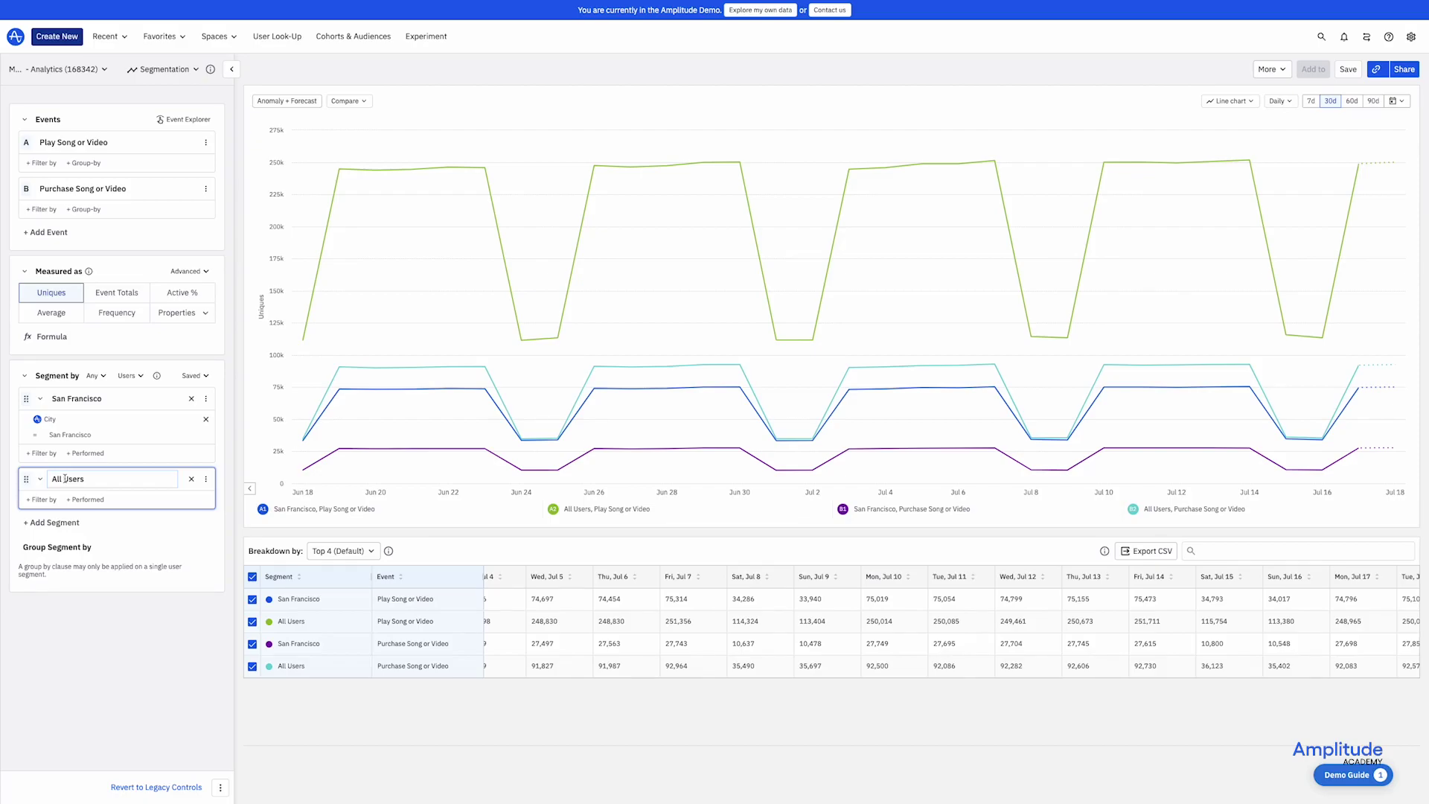
click(190, 481)
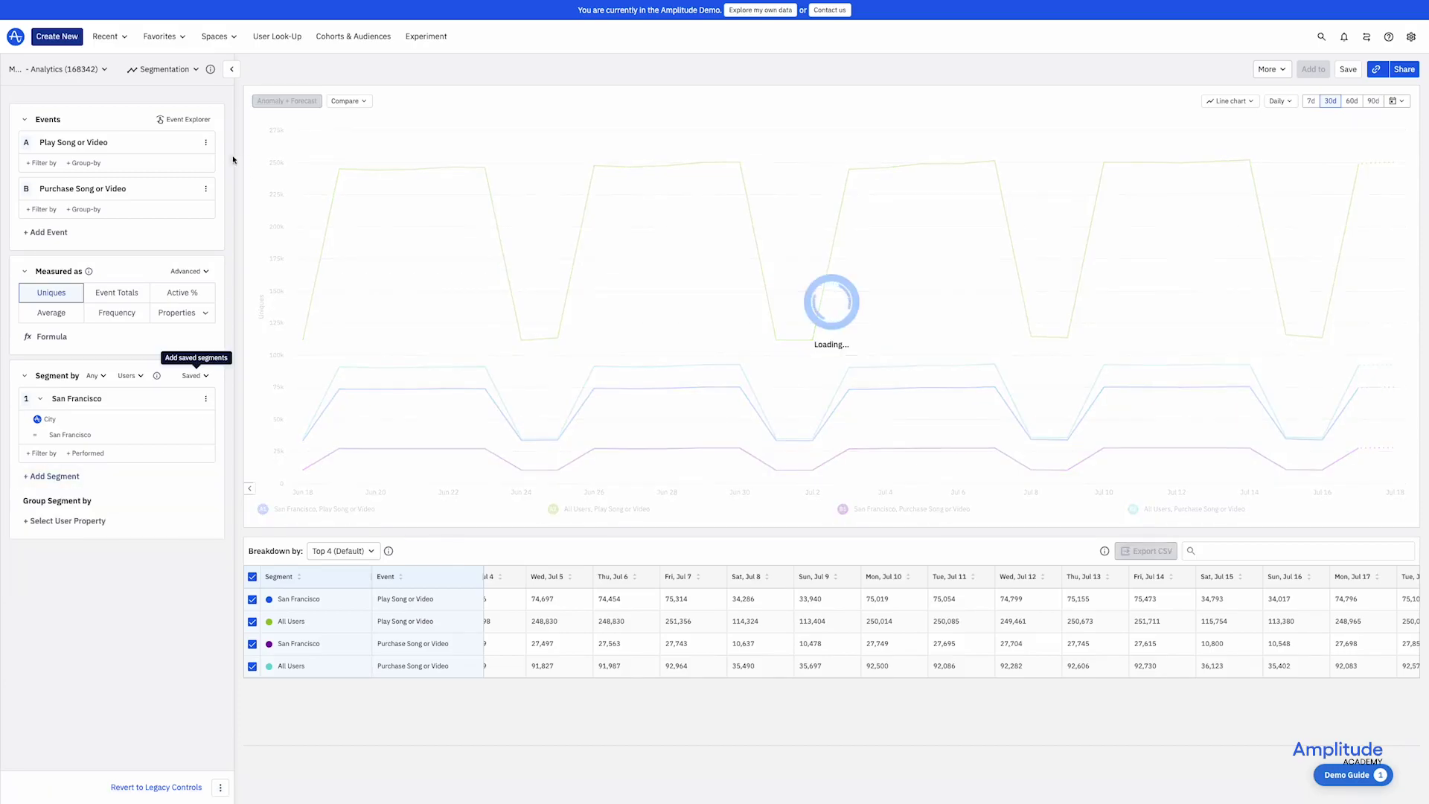
click(191, 188)
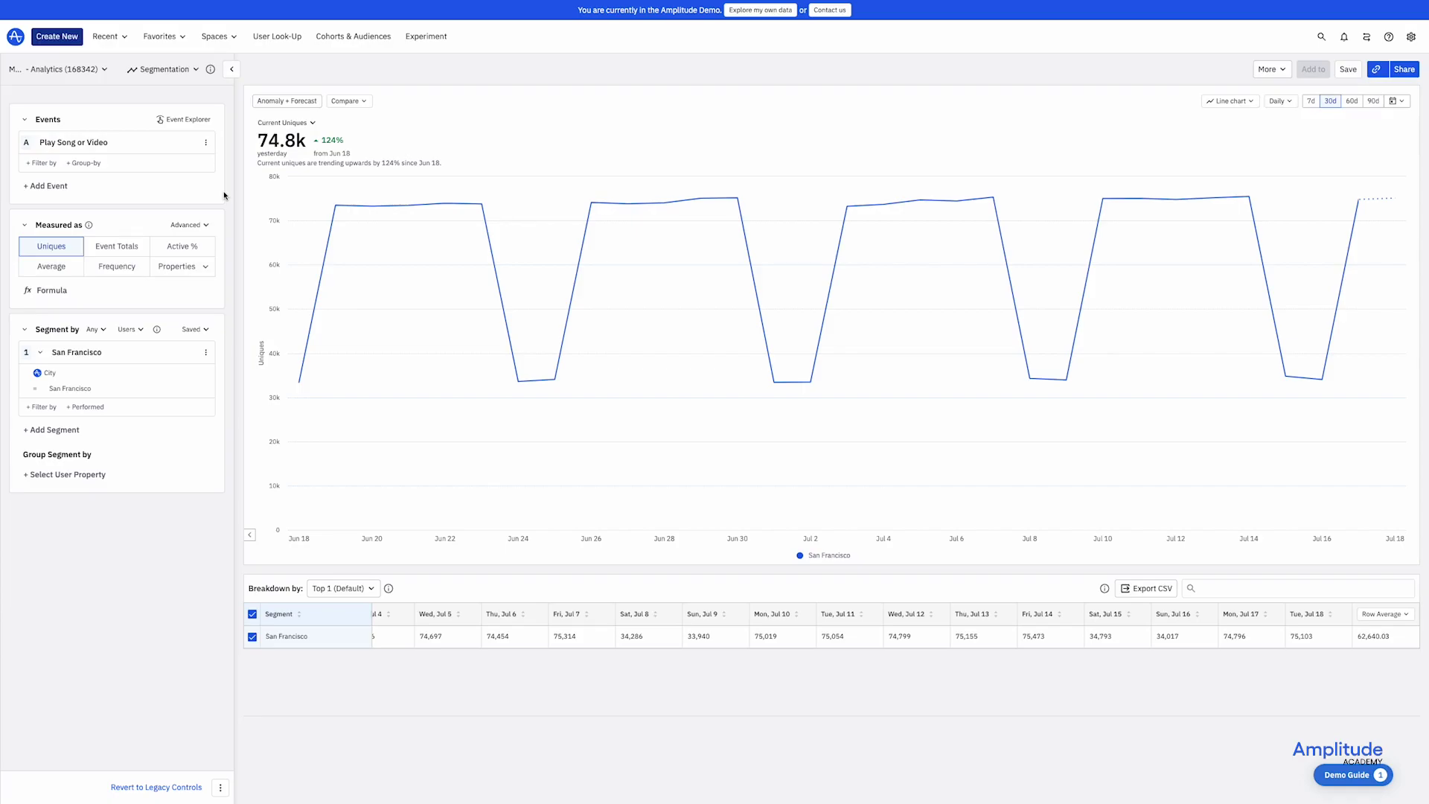
Group Play Song or Video by Genre_Type and view it as a stacked area chart
click(88, 163)
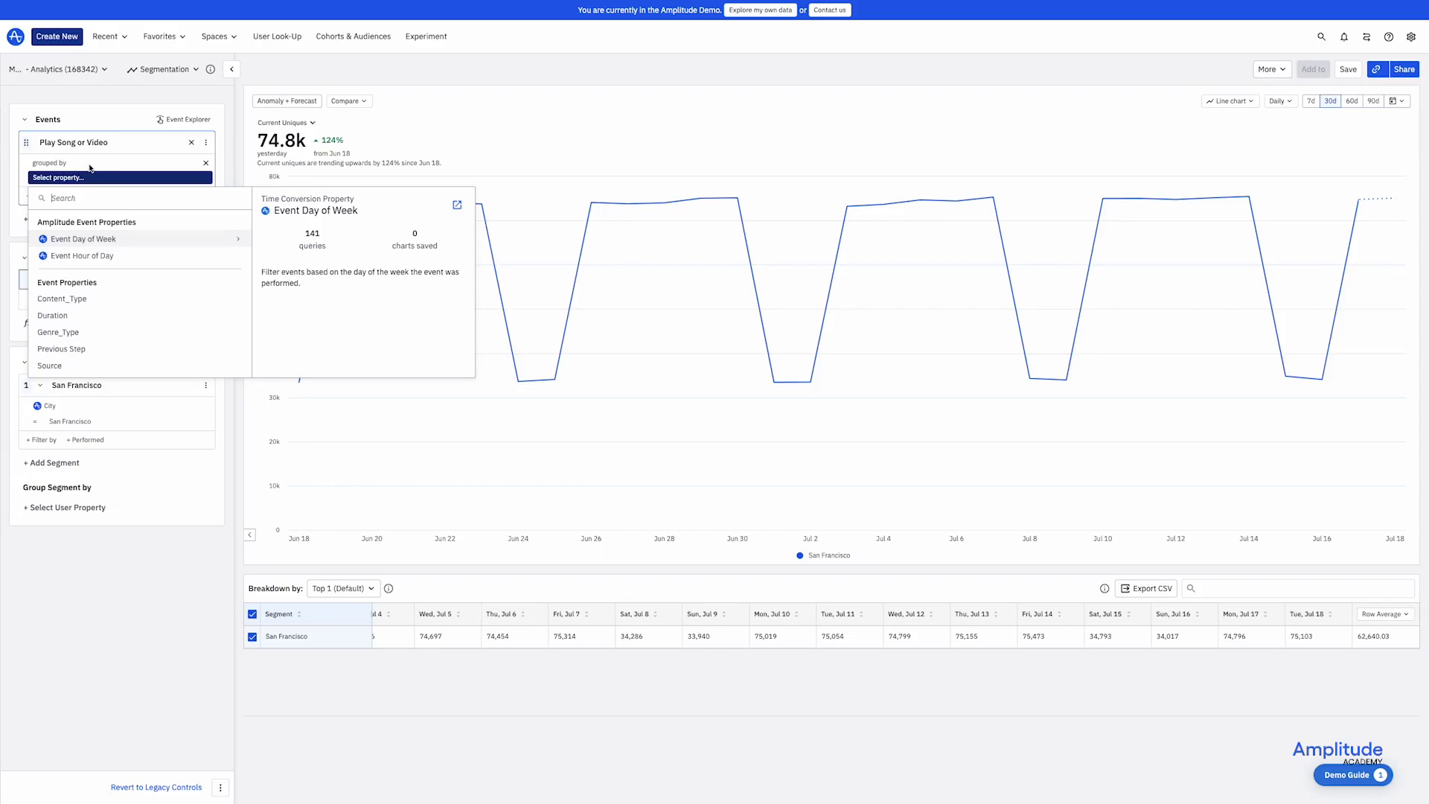
click(86, 332)
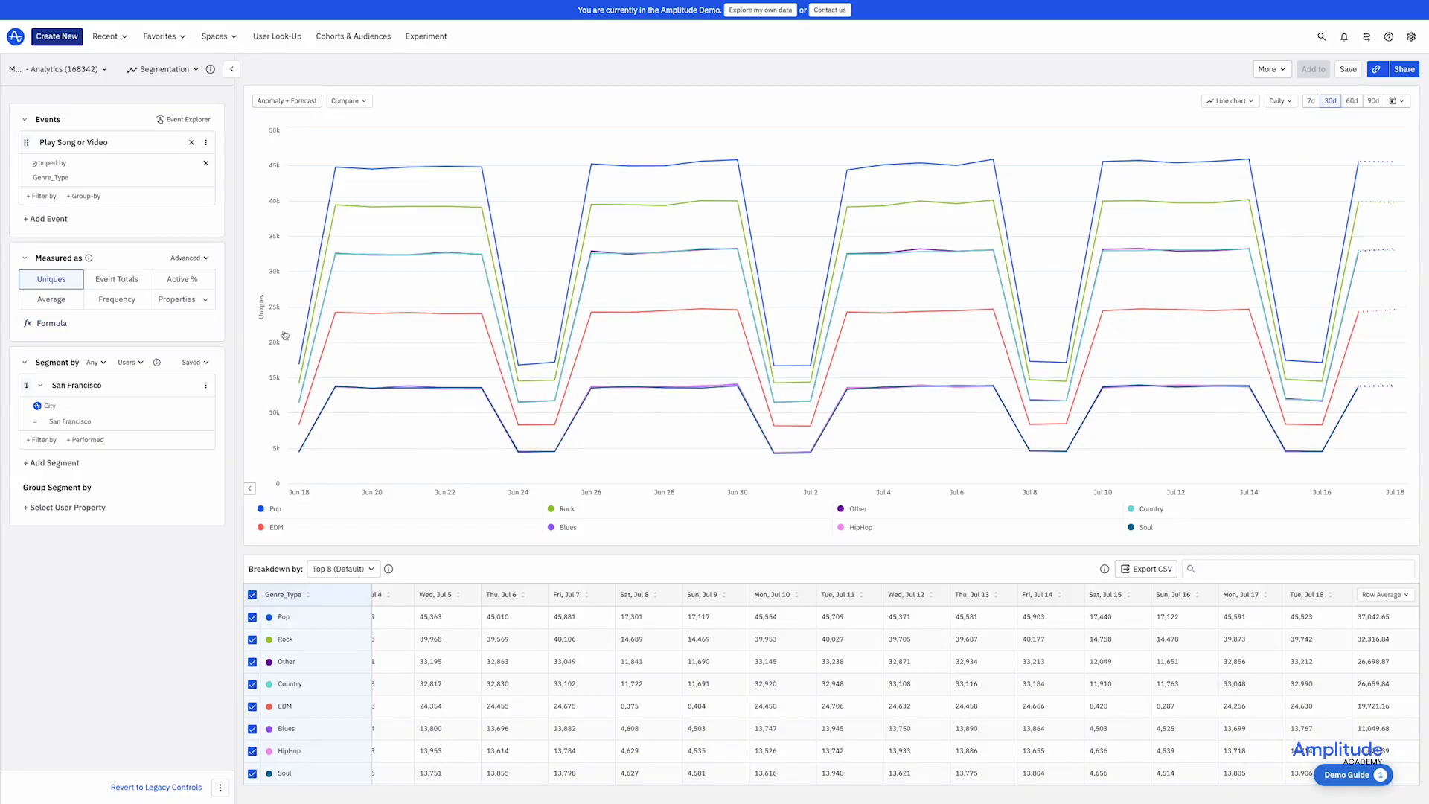
click(1218, 110)
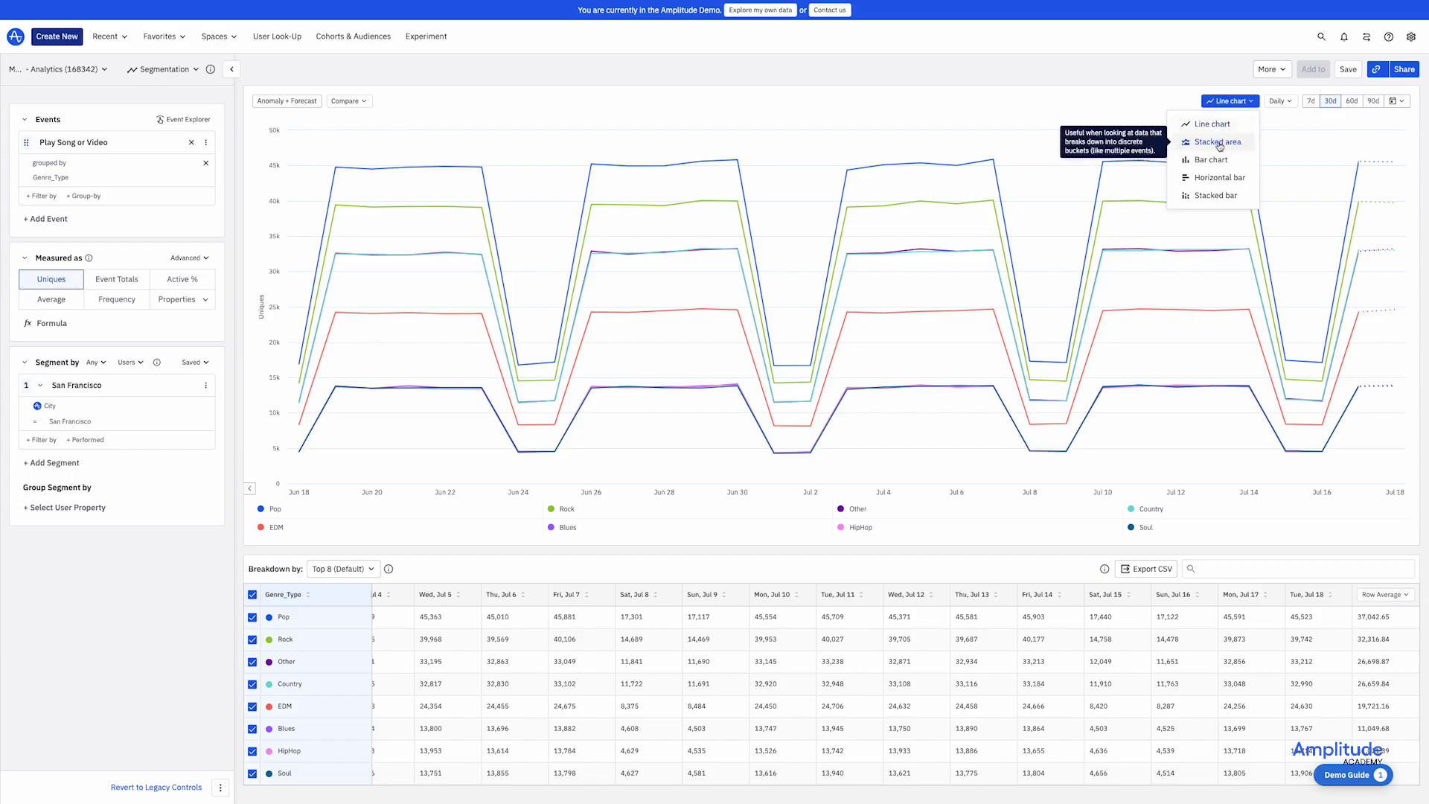
click(1218, 142)
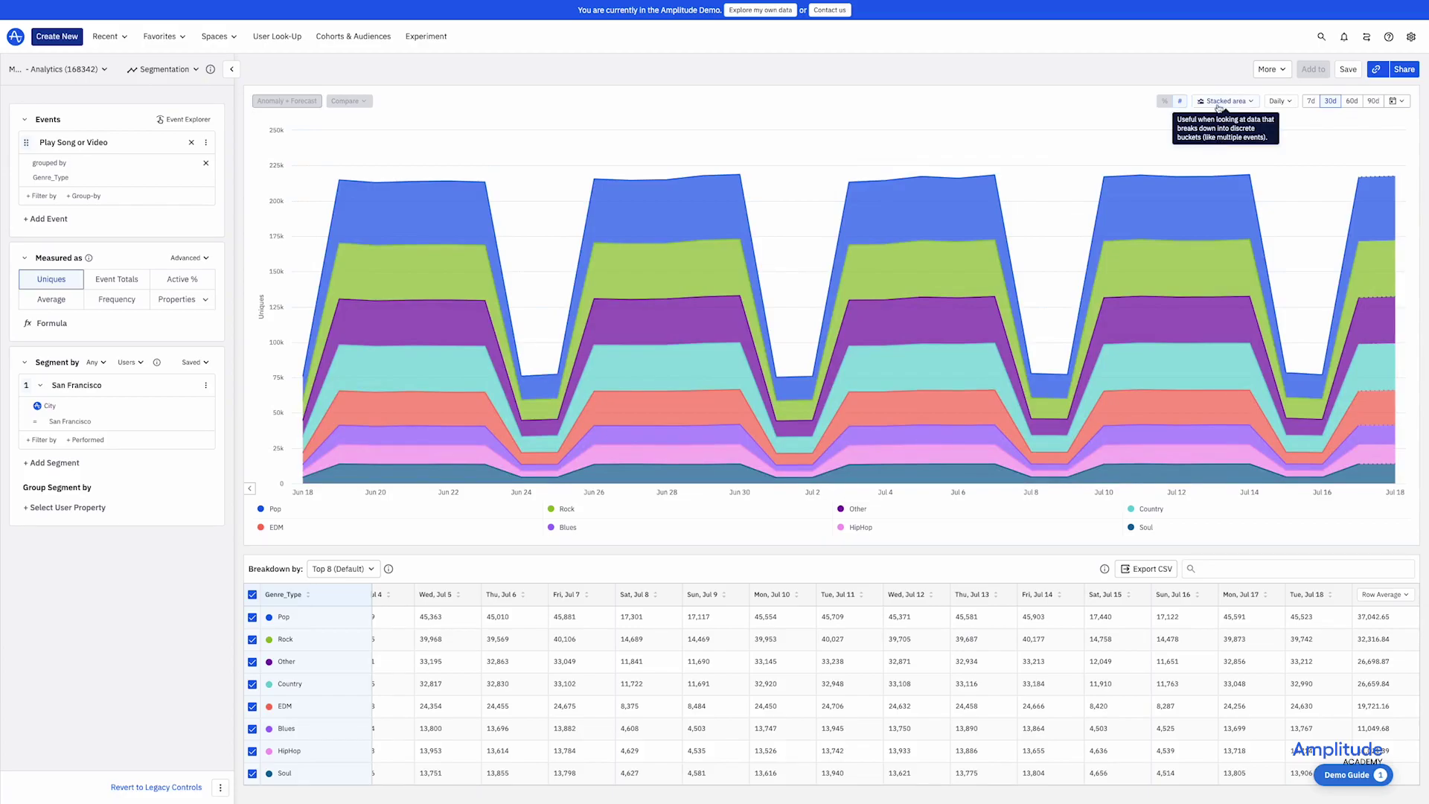
Switch the genre chart to a bar chart, then to horizontal bars
click(1219, 104)
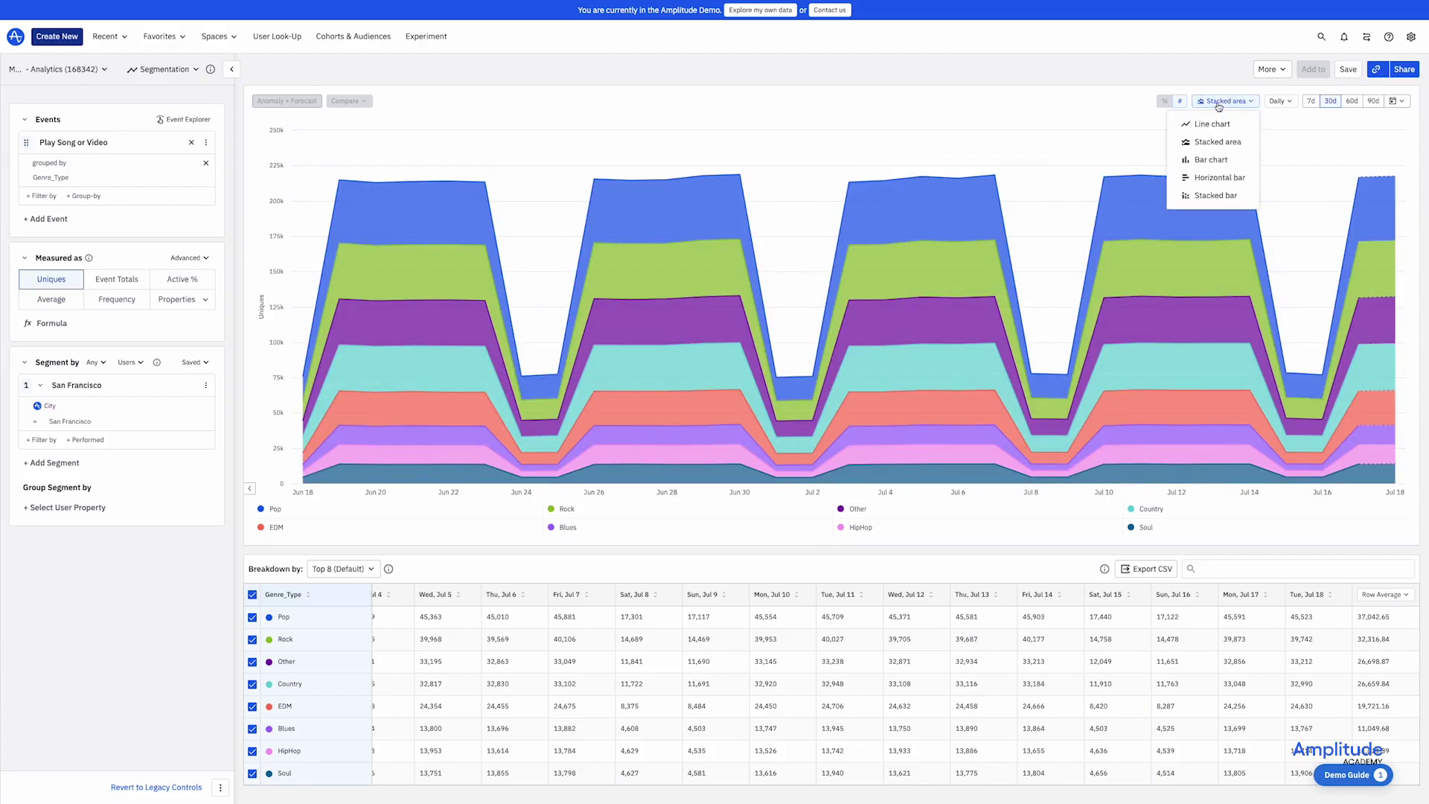
click(1210, 160)
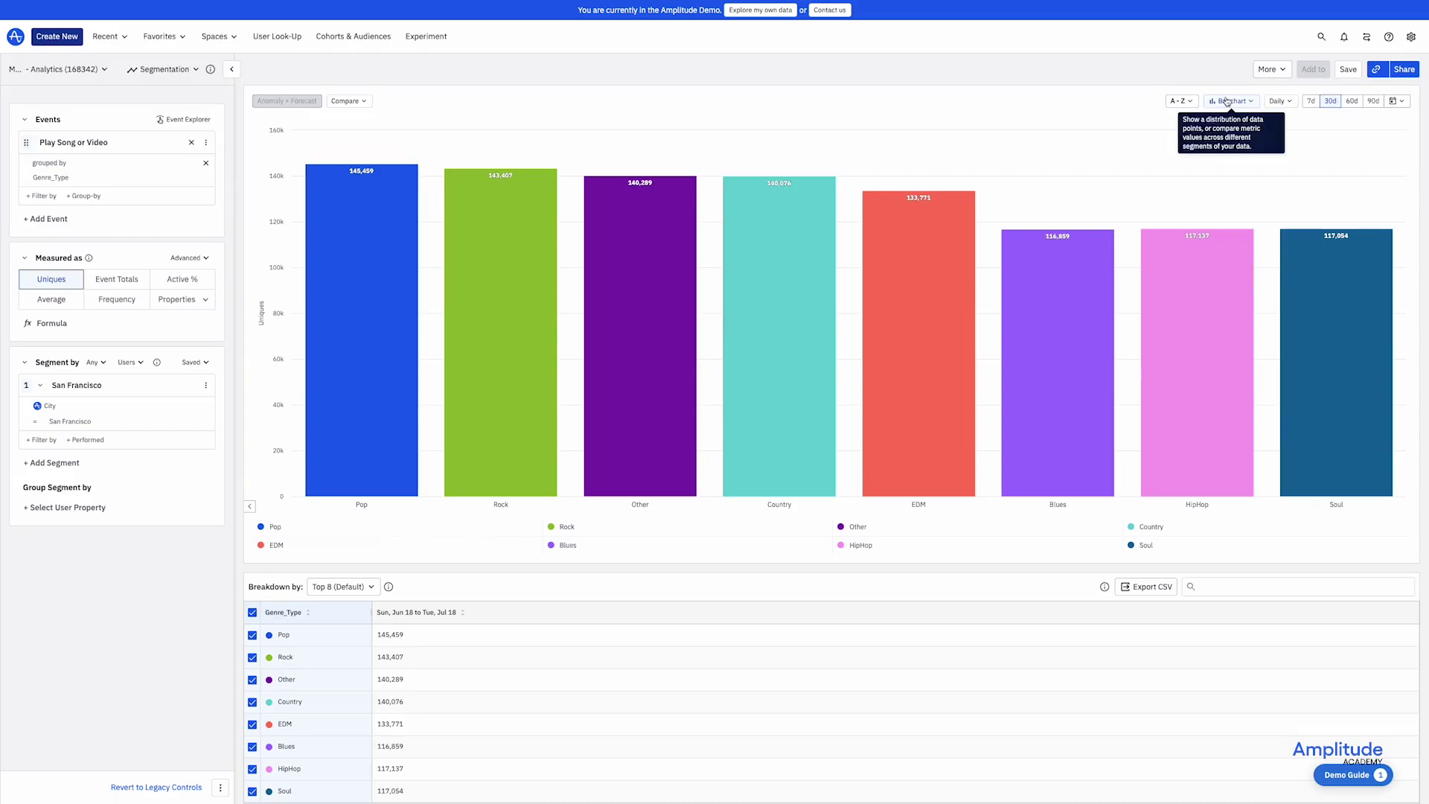
click(1232, 100)
click(1211, 177)
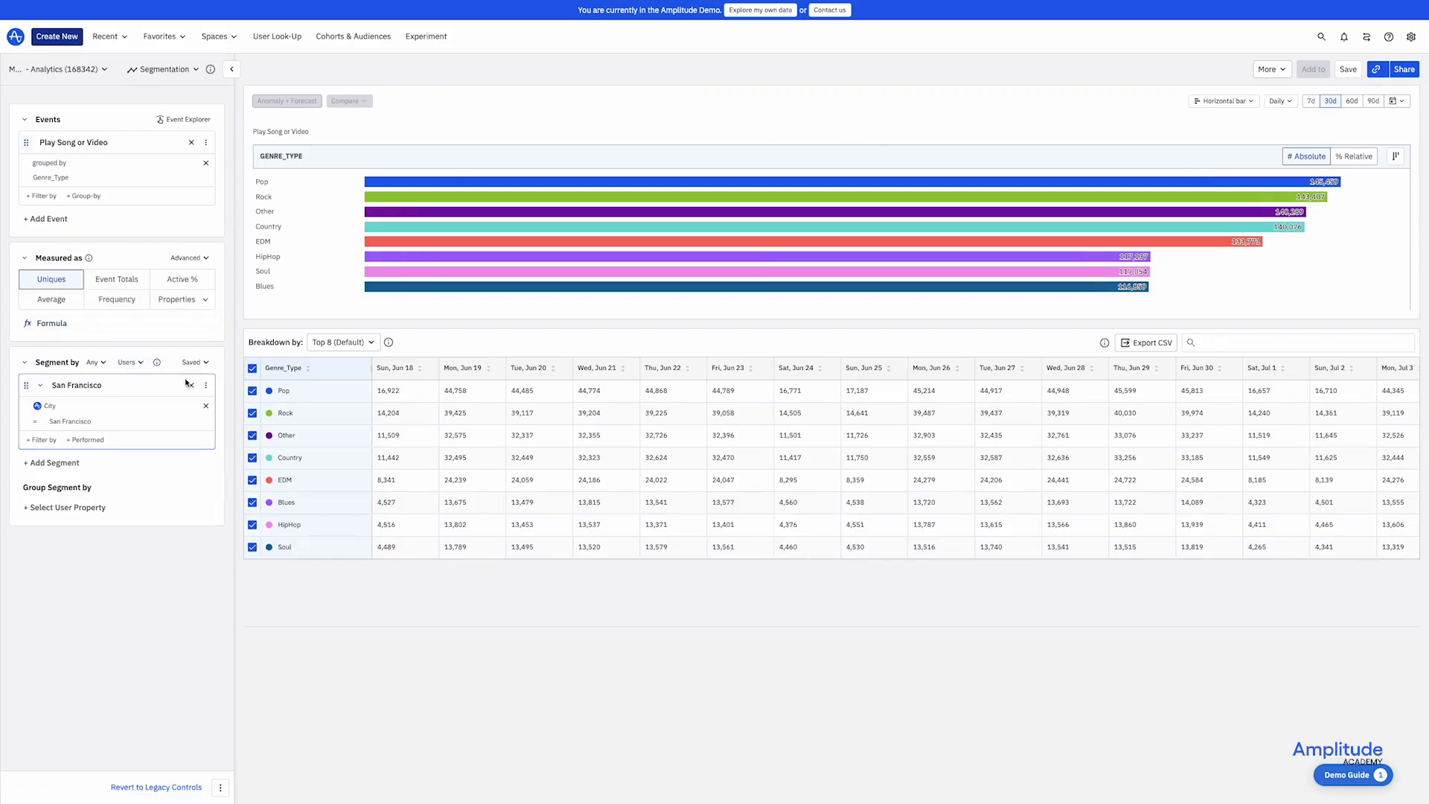
Remove the San Francisco filter and group Play Song or Video by City
click(190, 385)
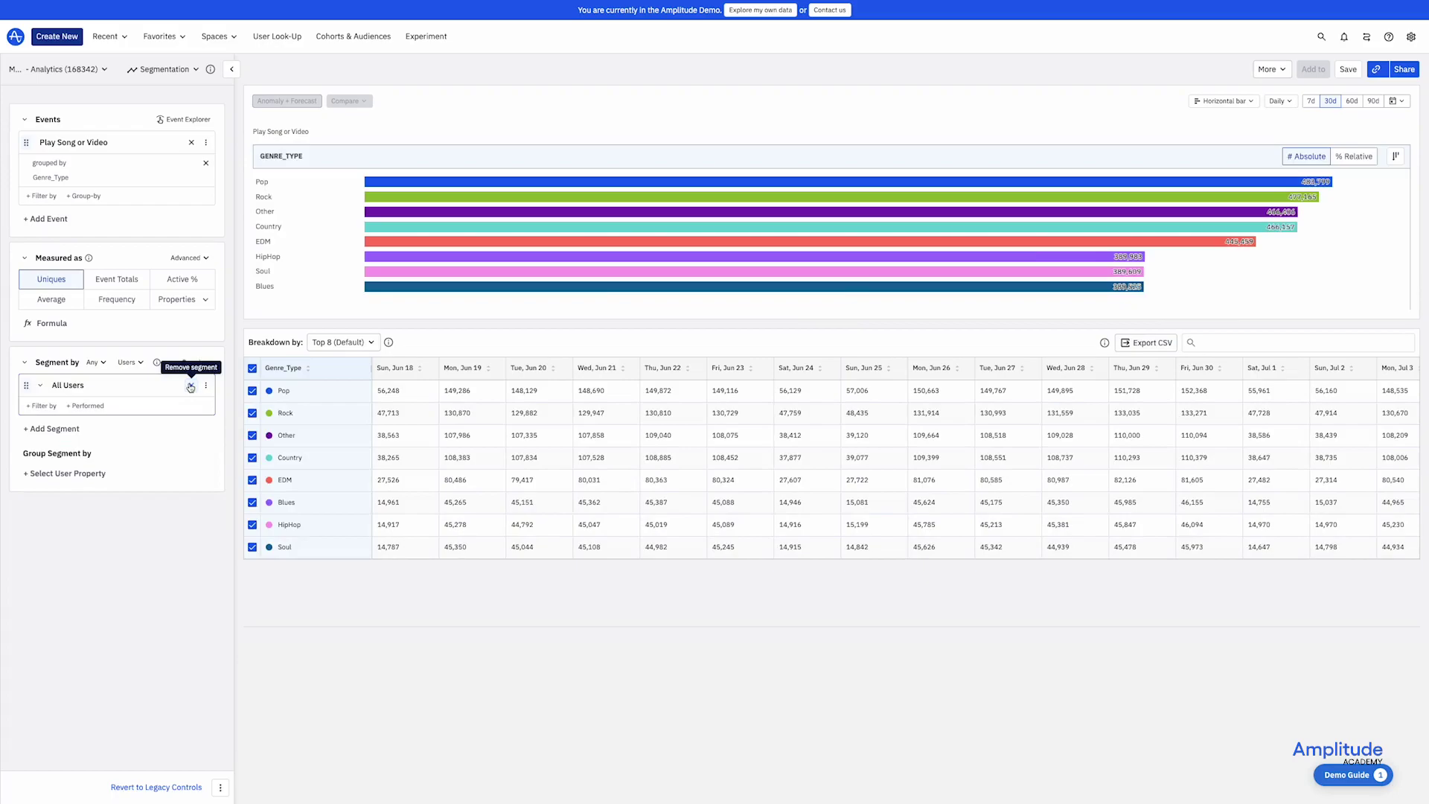
click(85, 196)
text(city)
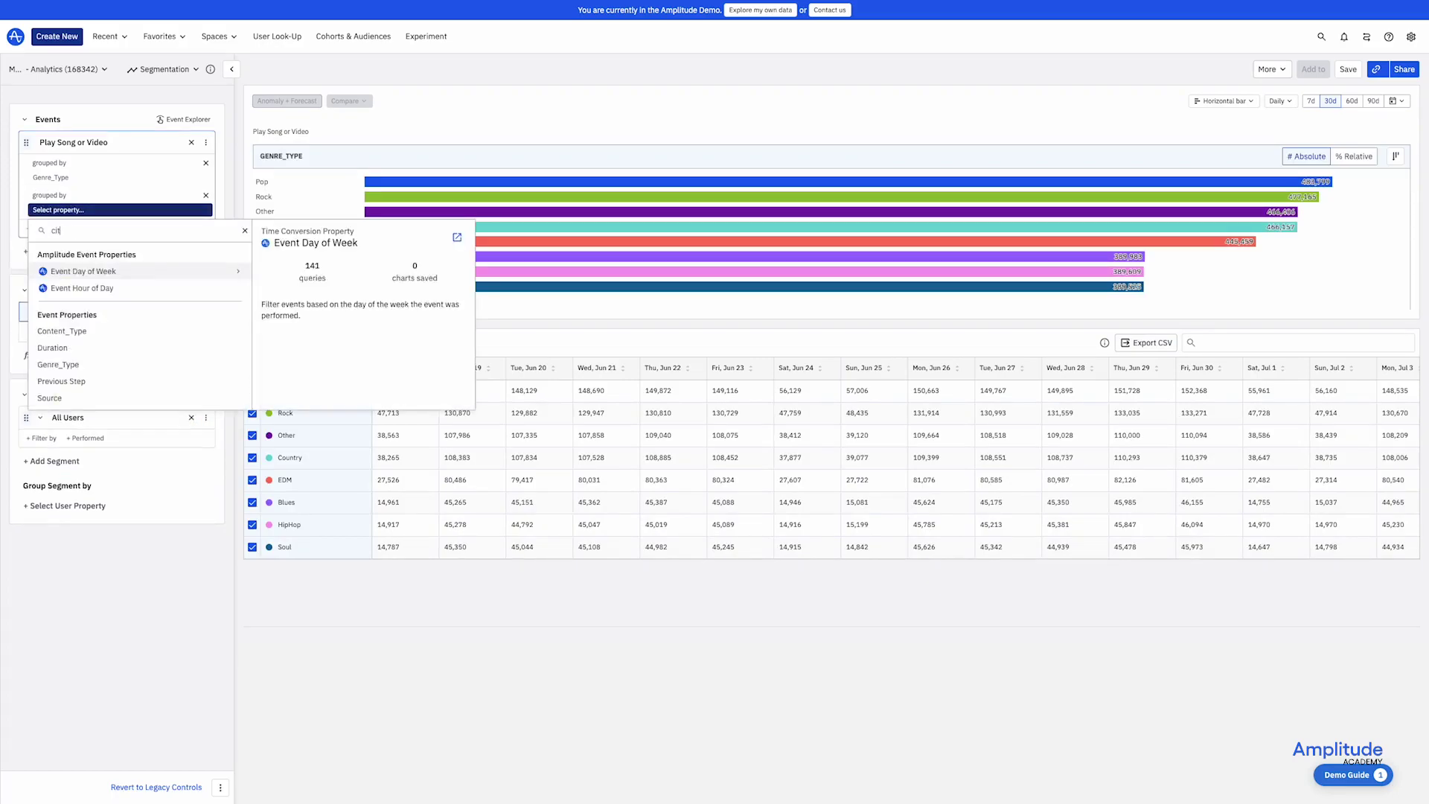
click(88, 257)
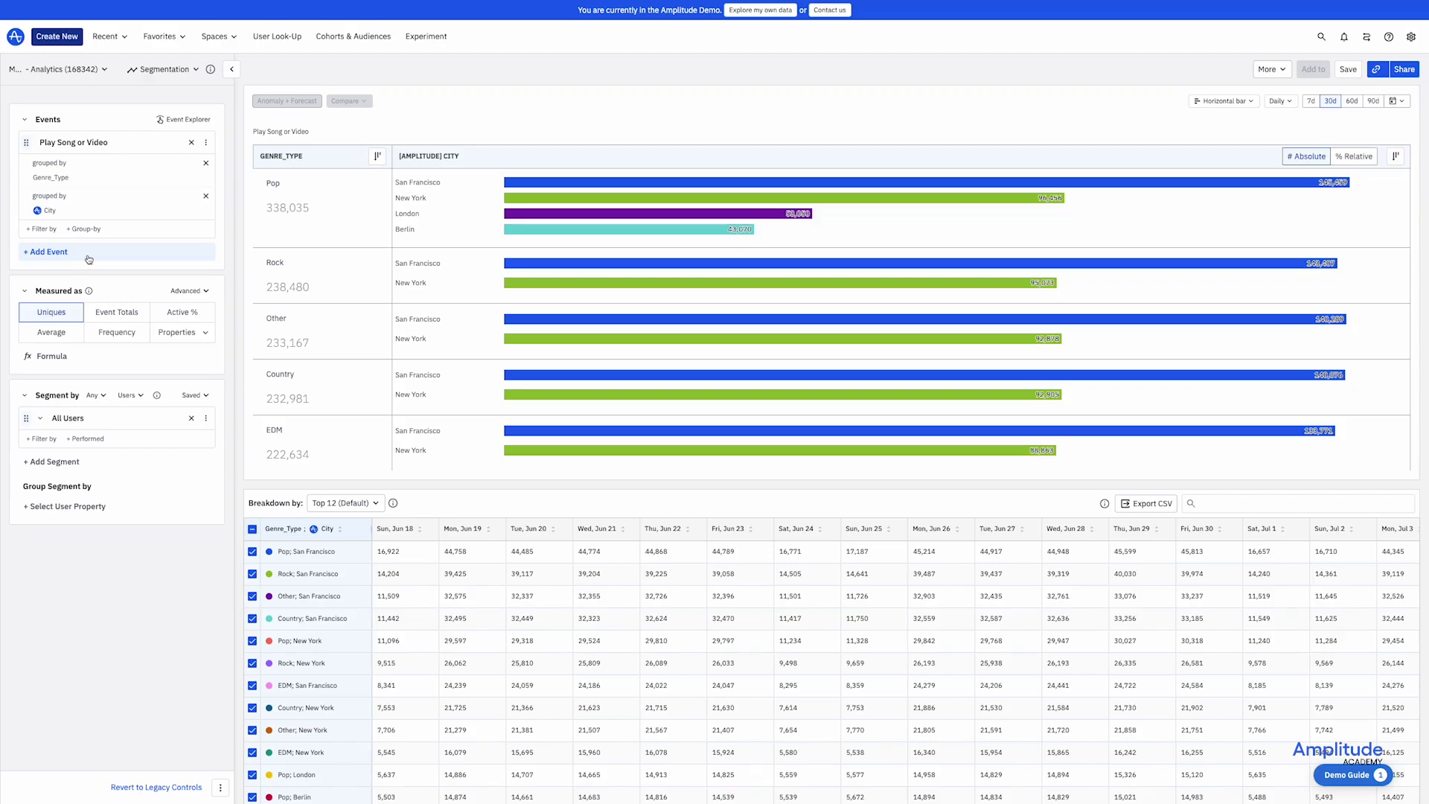
click(43, 186)
text(city)
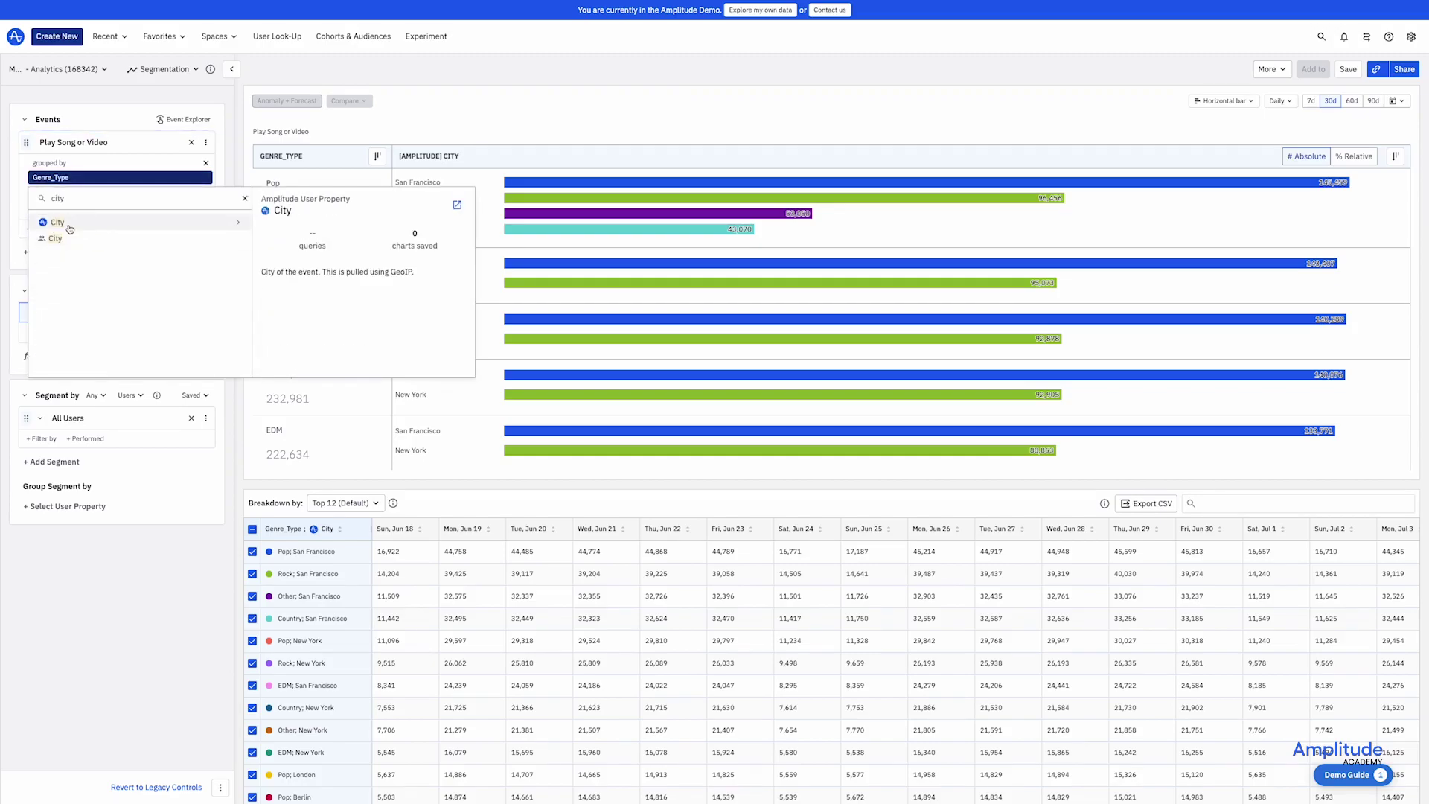
click(71, 229)
Add Genre_Type as a second grouping, toggling % Relative and back to # Absolute
click(45, 210)
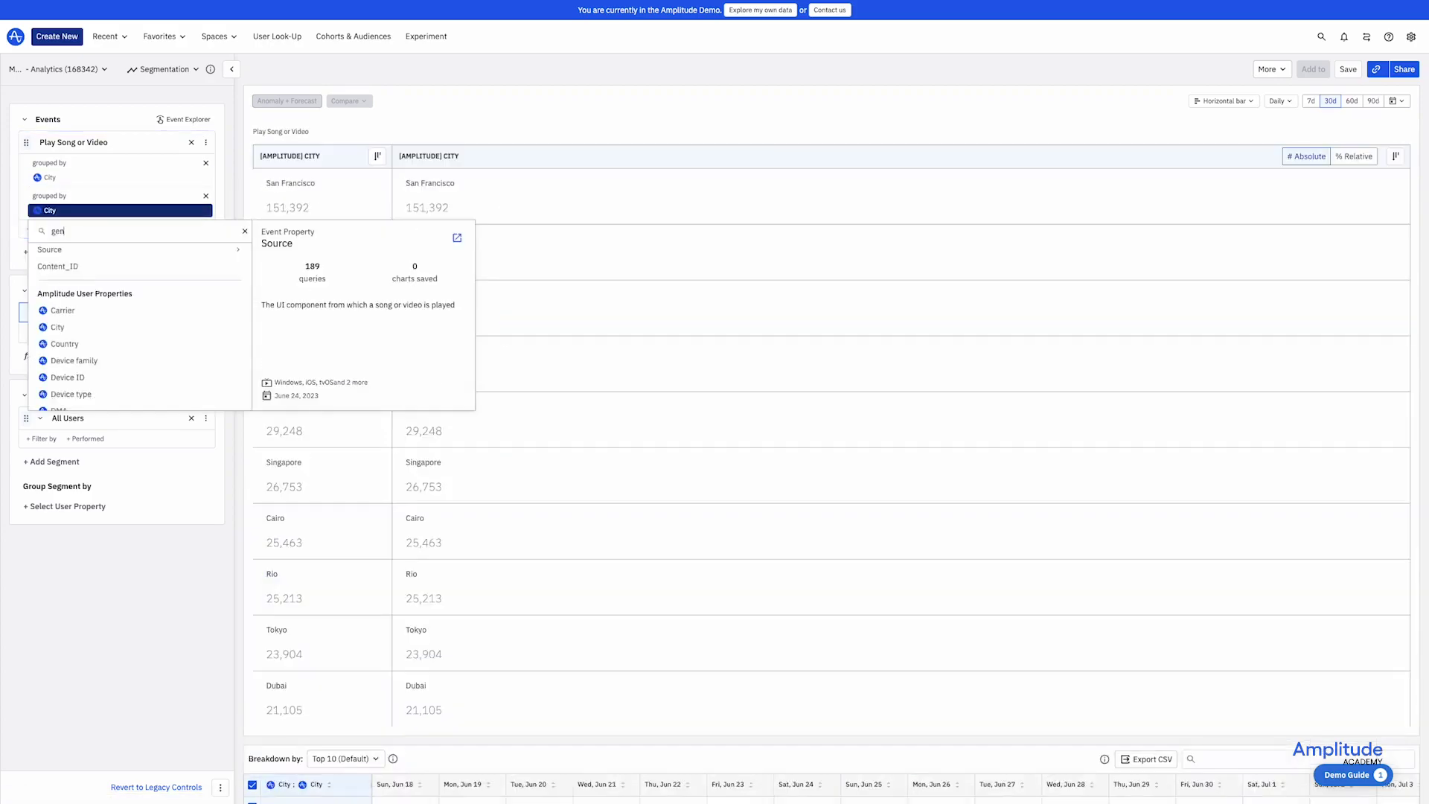
text(gen)
click(71, 255)
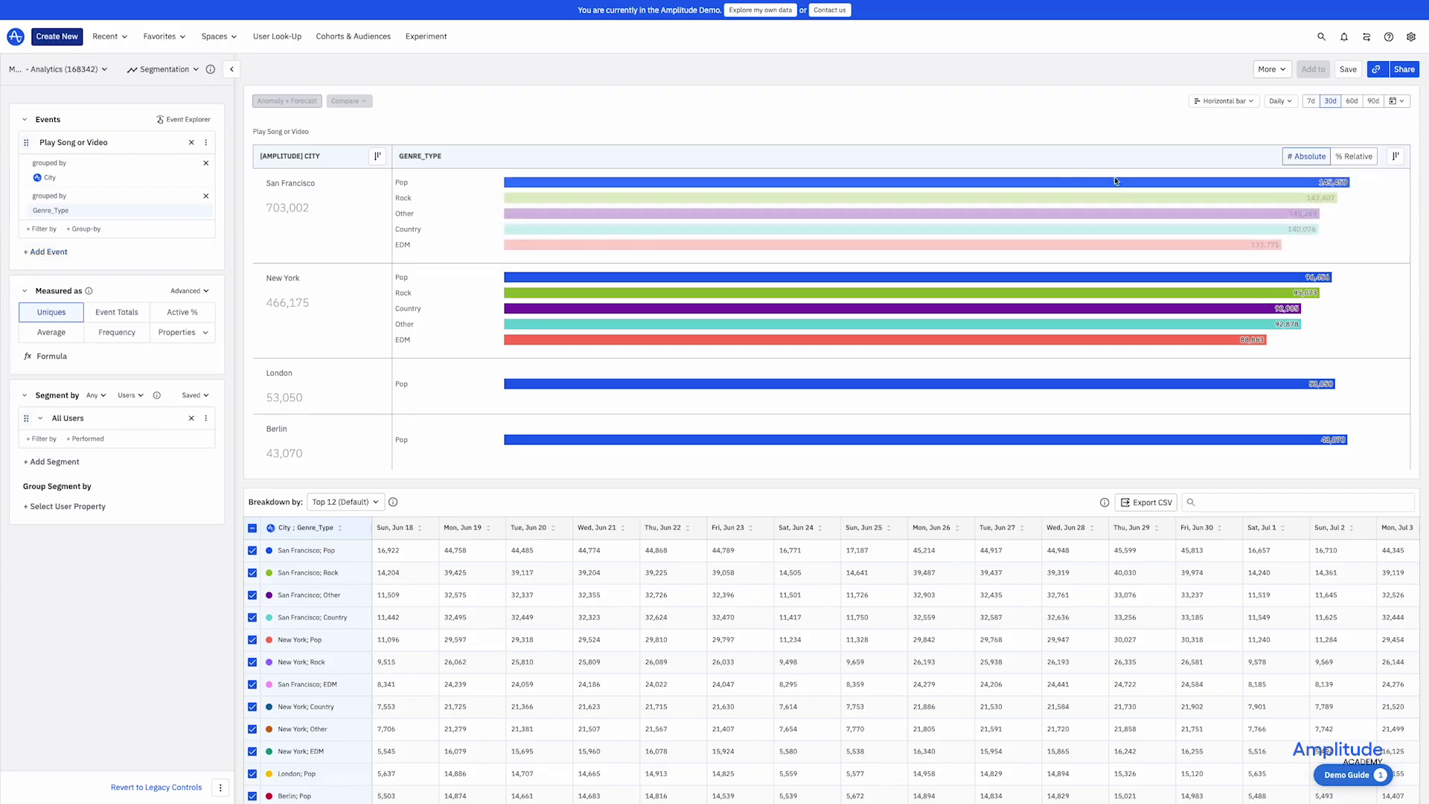
click(1346, 158)
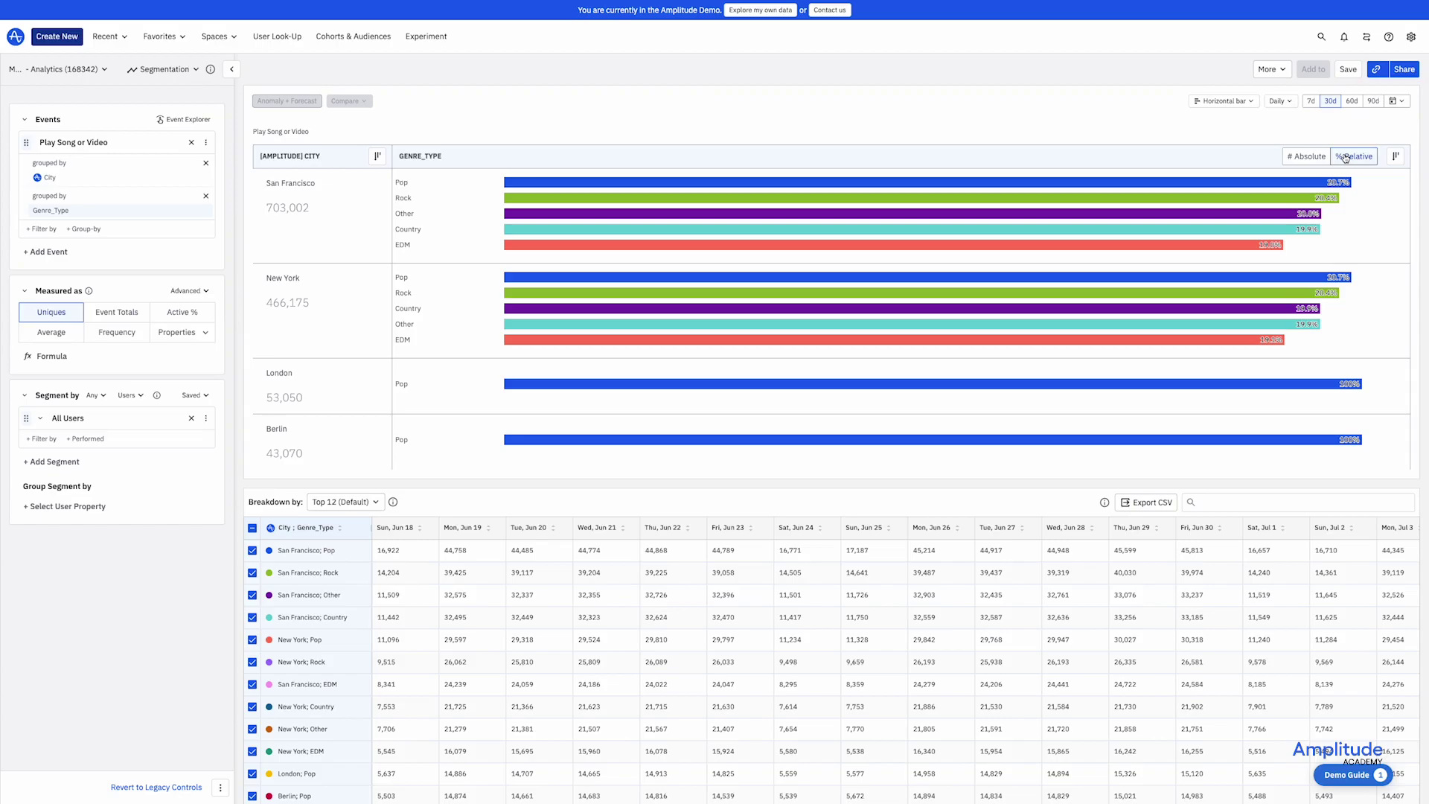
click(1320, 157)
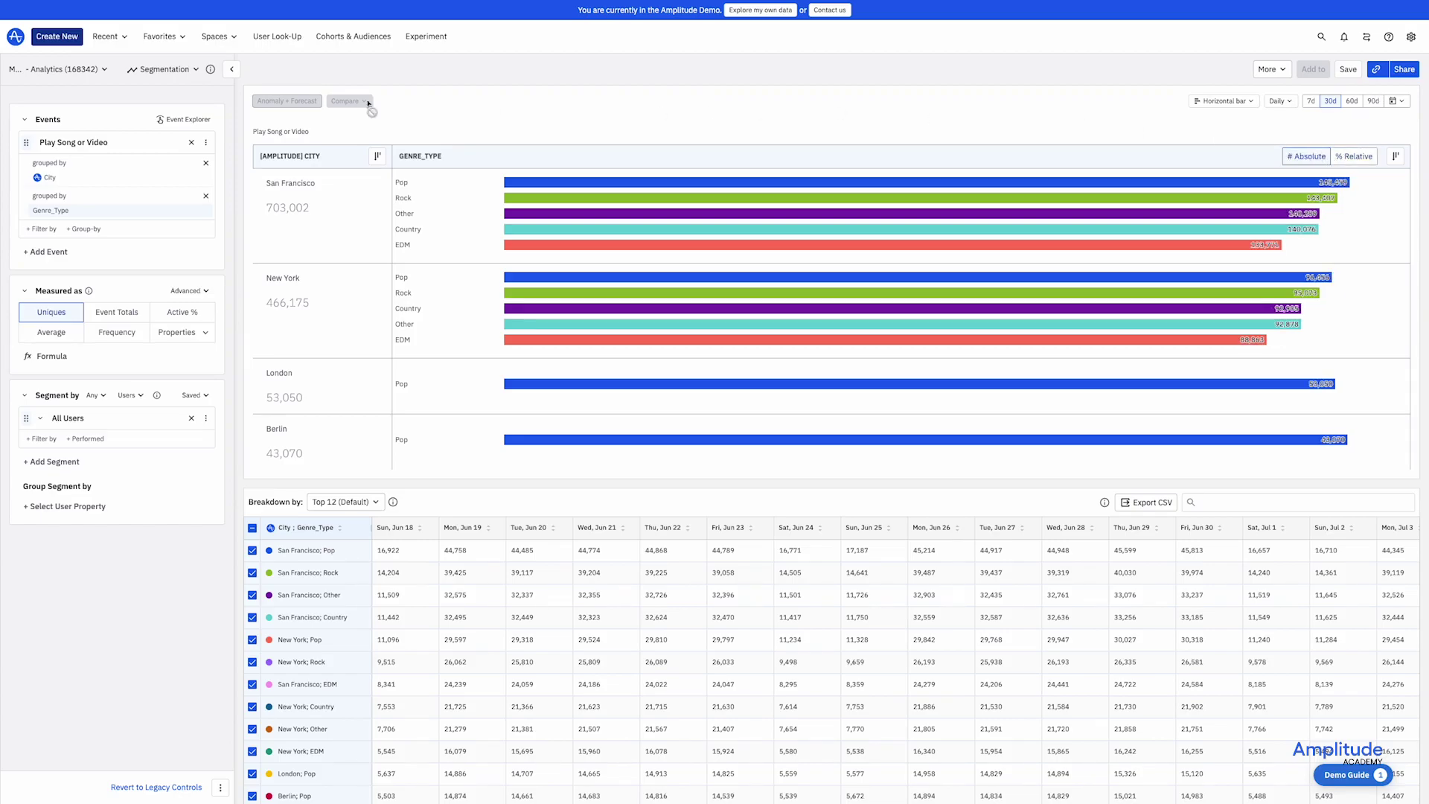
Remove the City grouping and switch to a line chart
click(206, 163)
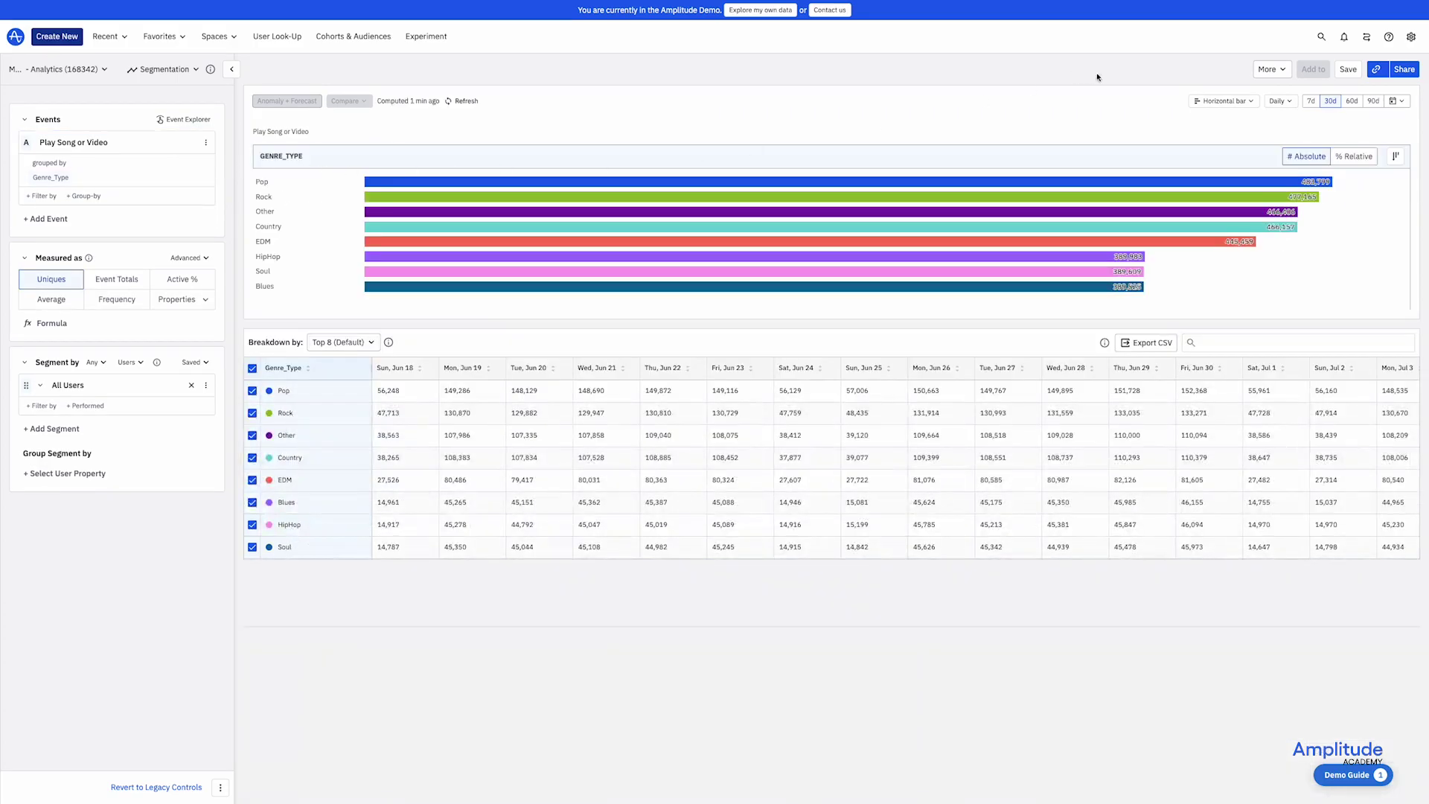
click(1224, 101)
click(1204, 125)
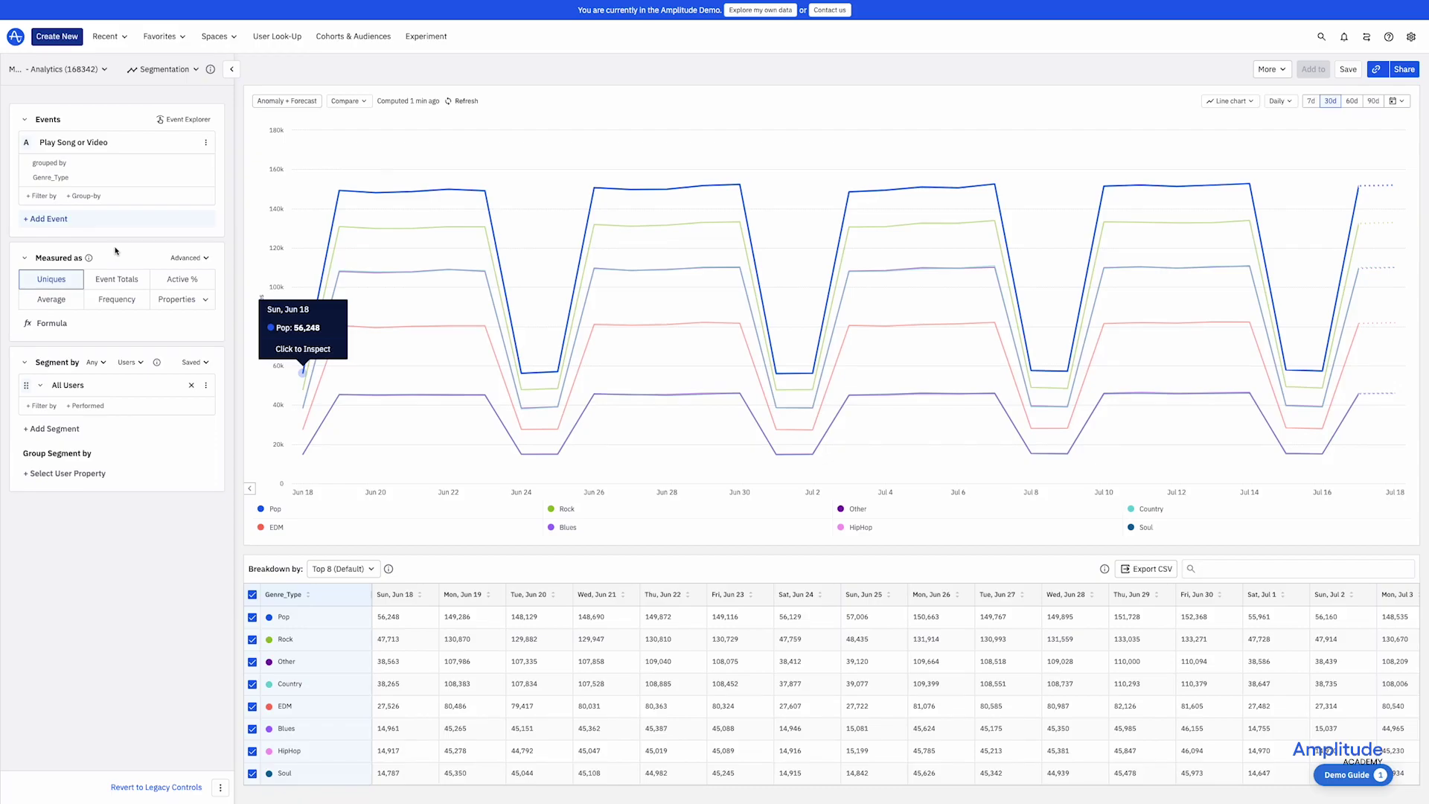
Try Event Totals, Active % and Average measures, ending on Frequency
click(117, 280)
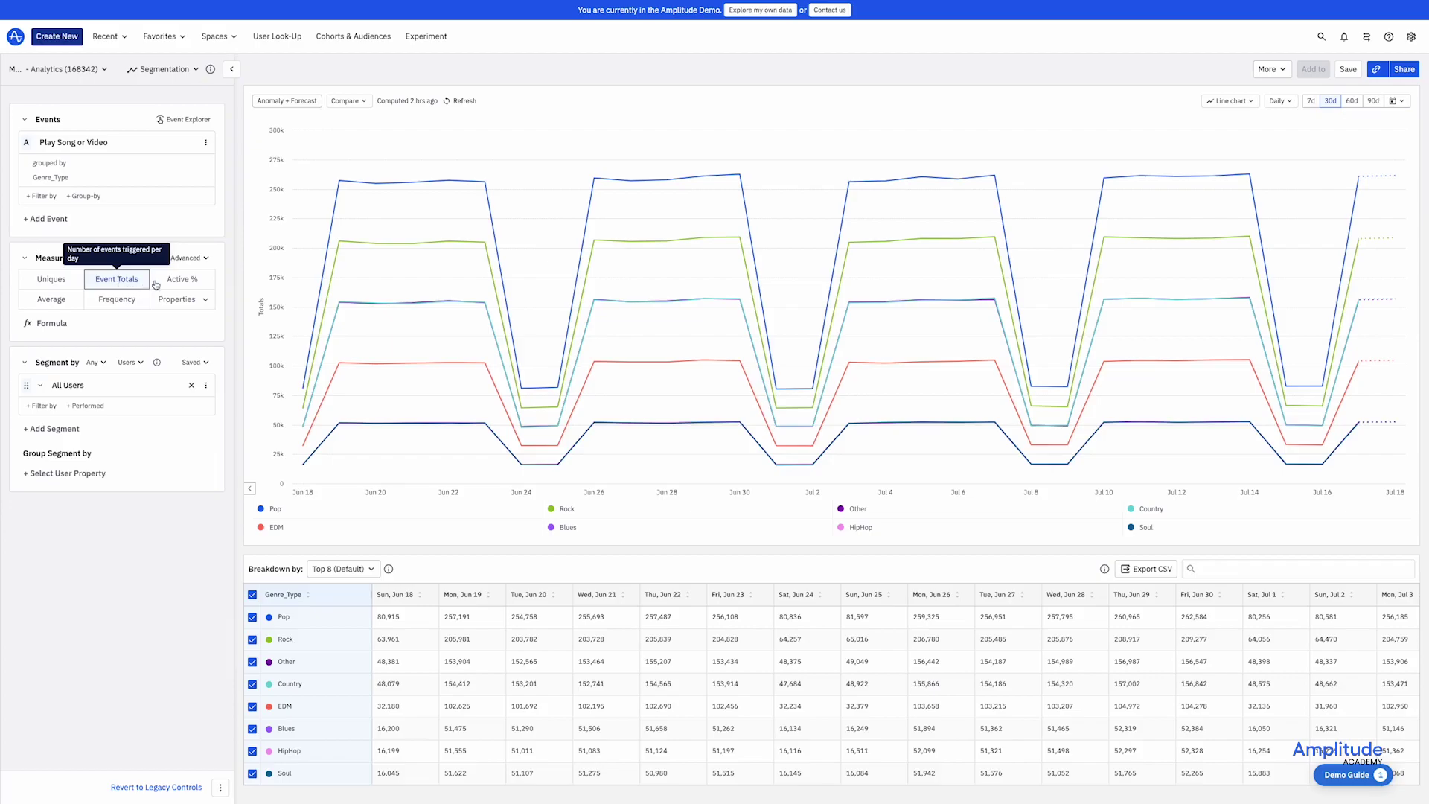
click(181, 284)
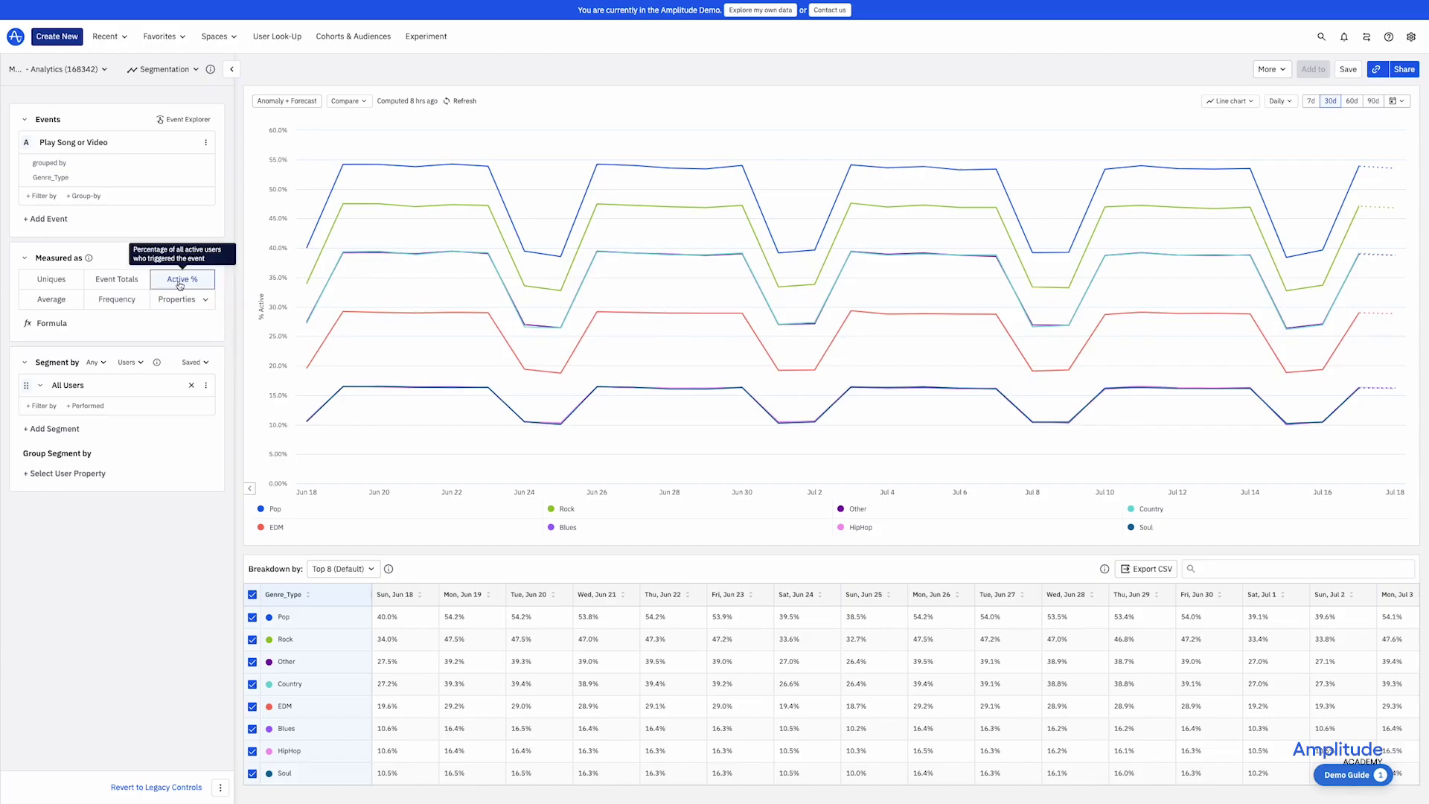
click(70, 300)
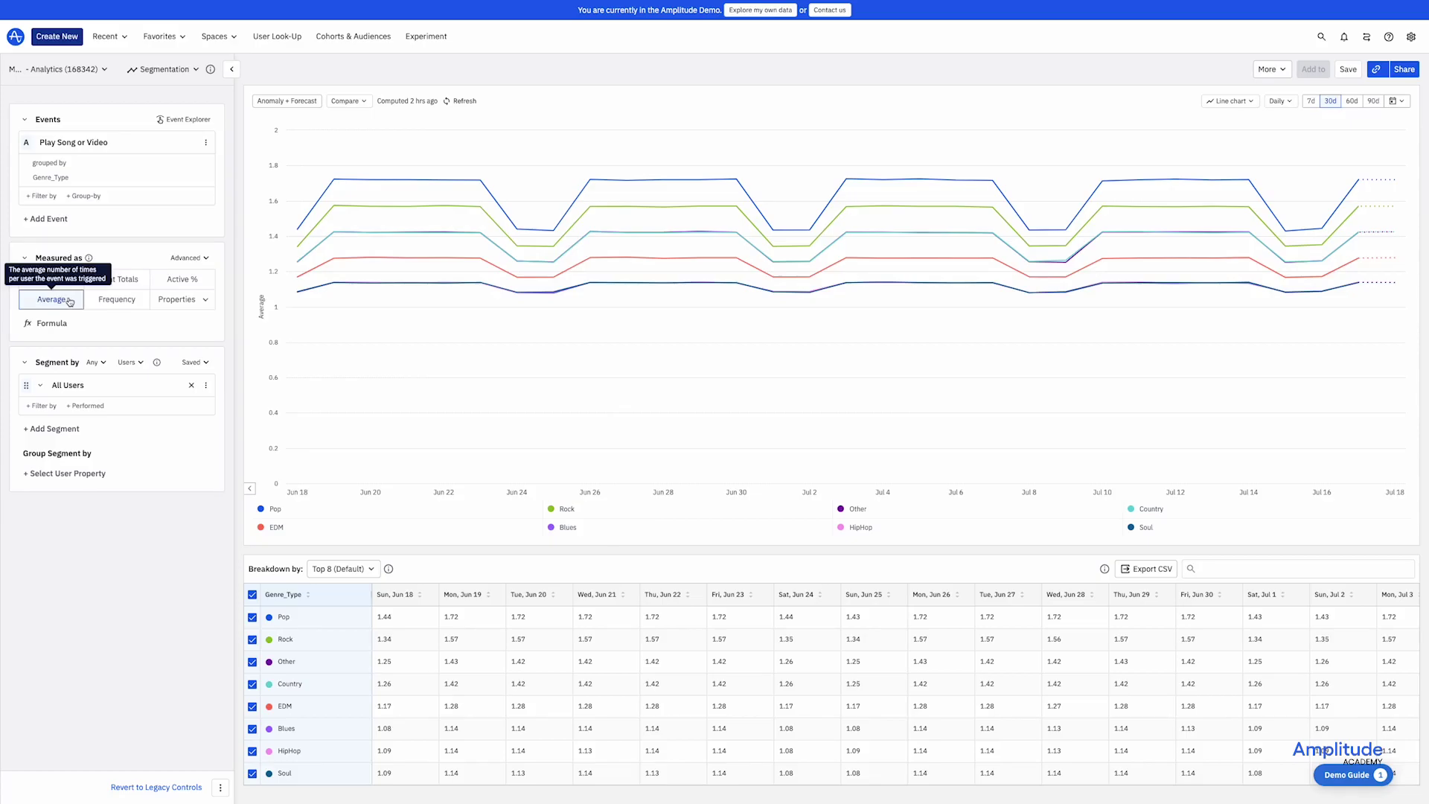
click(117, 299)
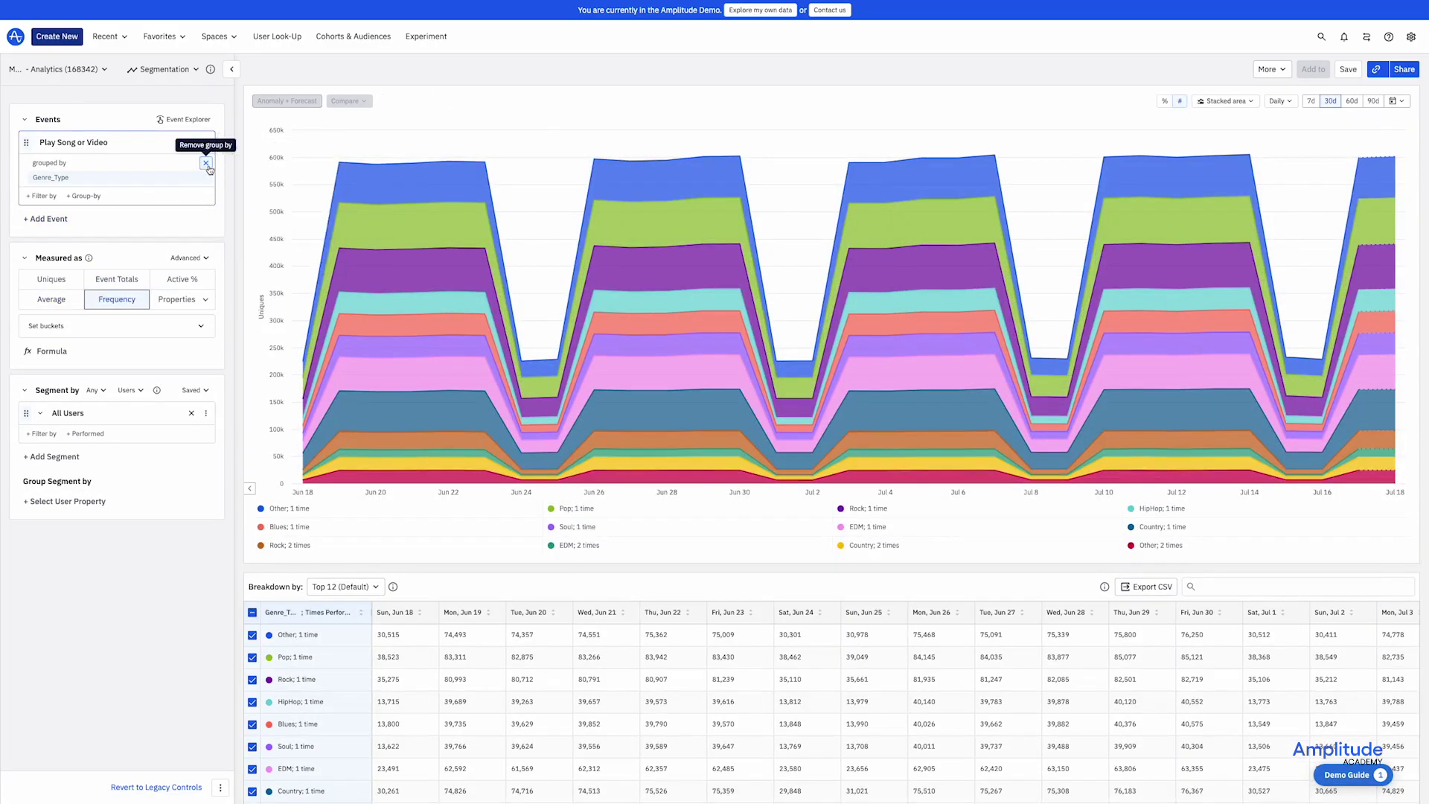
Remove the Genre_Type grouping and open then close the frequency bucket settings
click(206, 164)
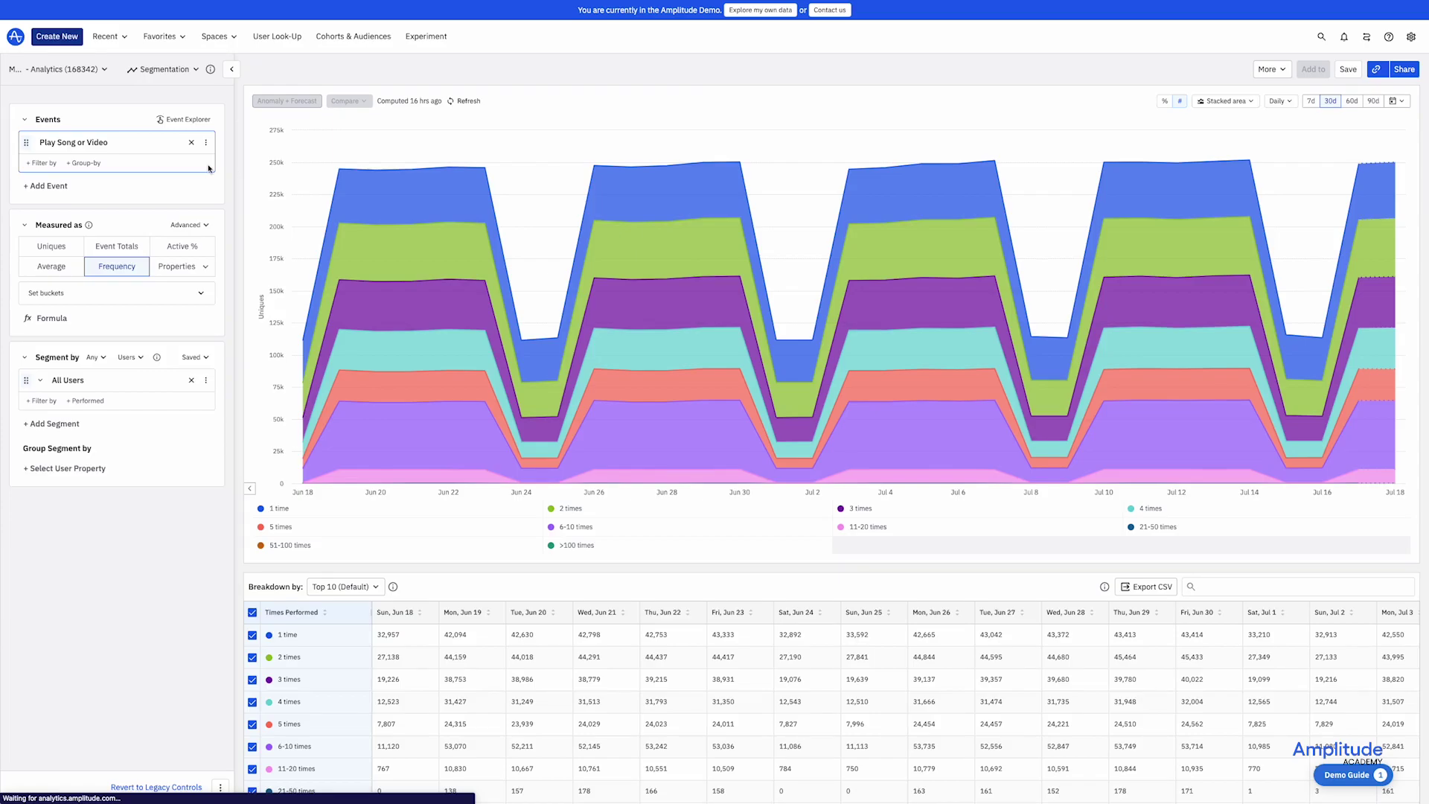
click(195, 294)
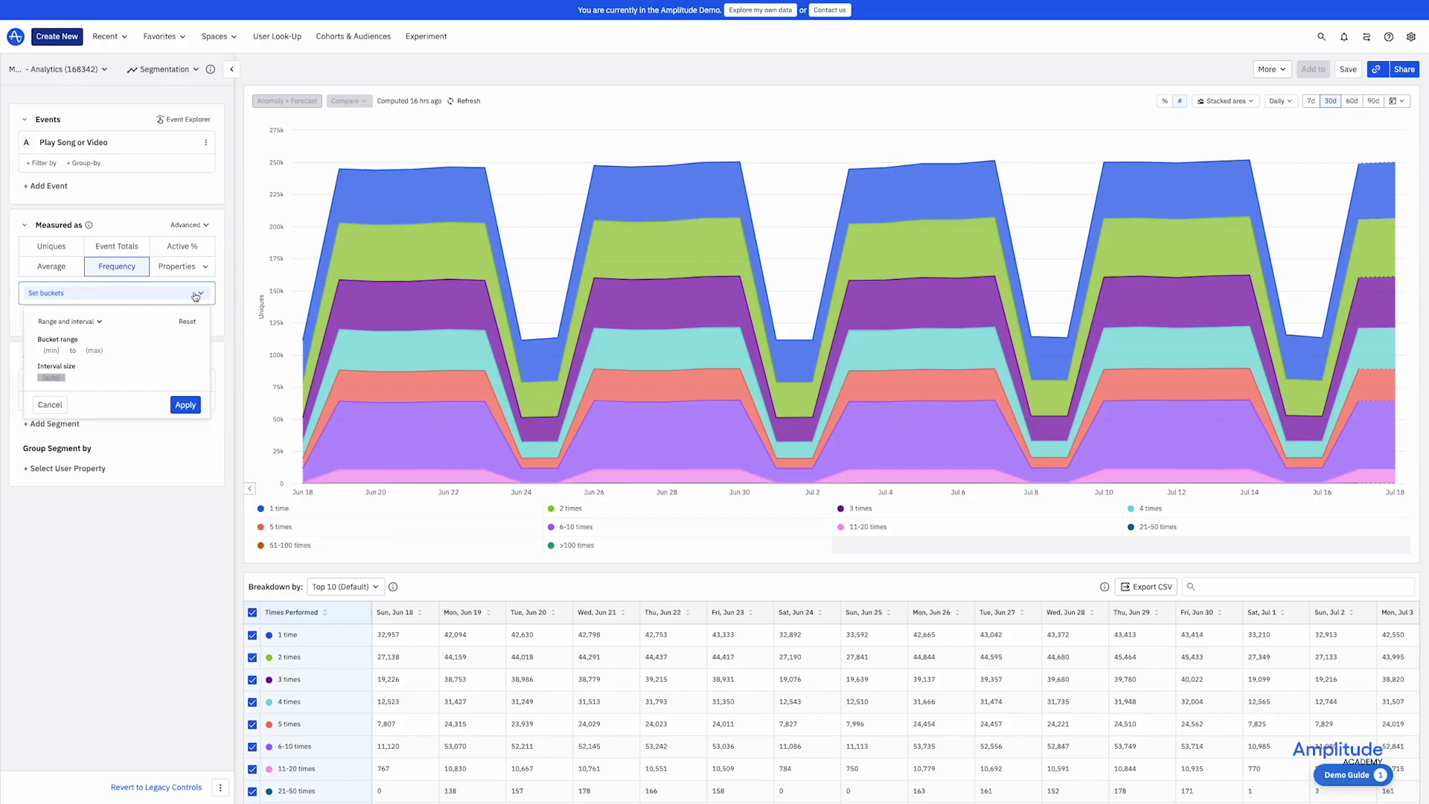
click(195, 295)
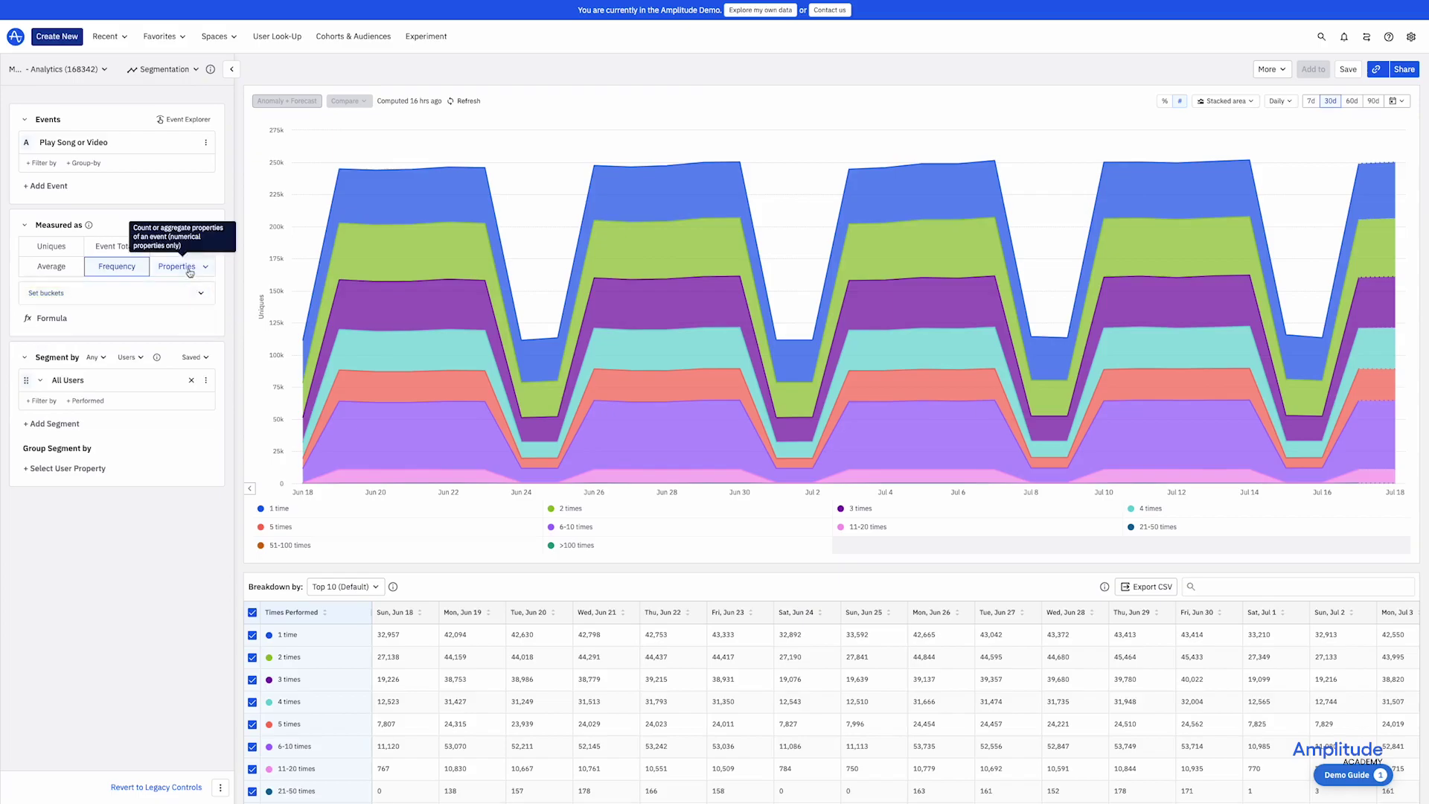
click(190, 271)
Measure Play Song or Video as the Sum of Property Value of Duration
click(198, 292)
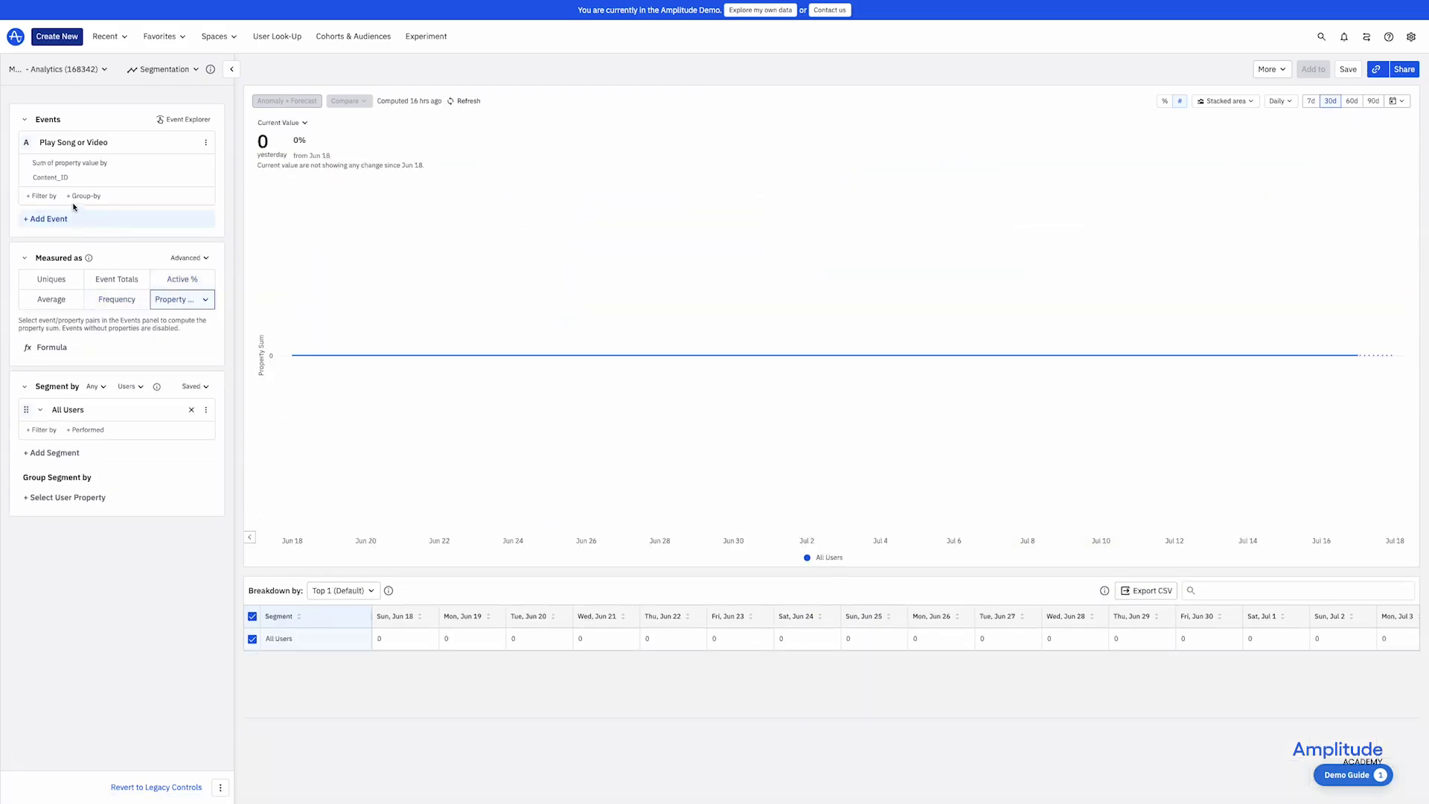
click(59, 177)
click(55, 232)
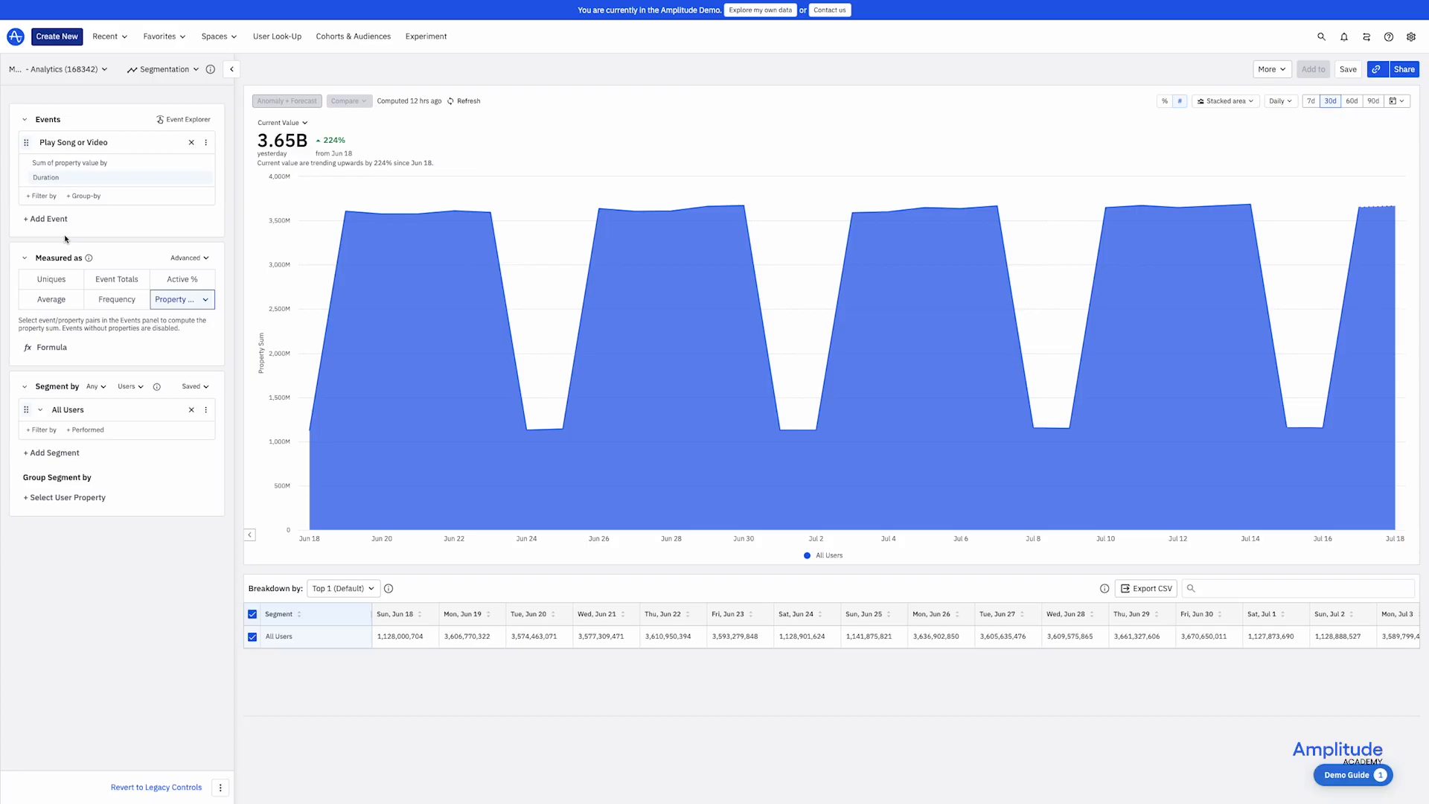
Replace UNIQUES(A) with the formula PROPSUM(A)/60 and apply it
click(48, 348)
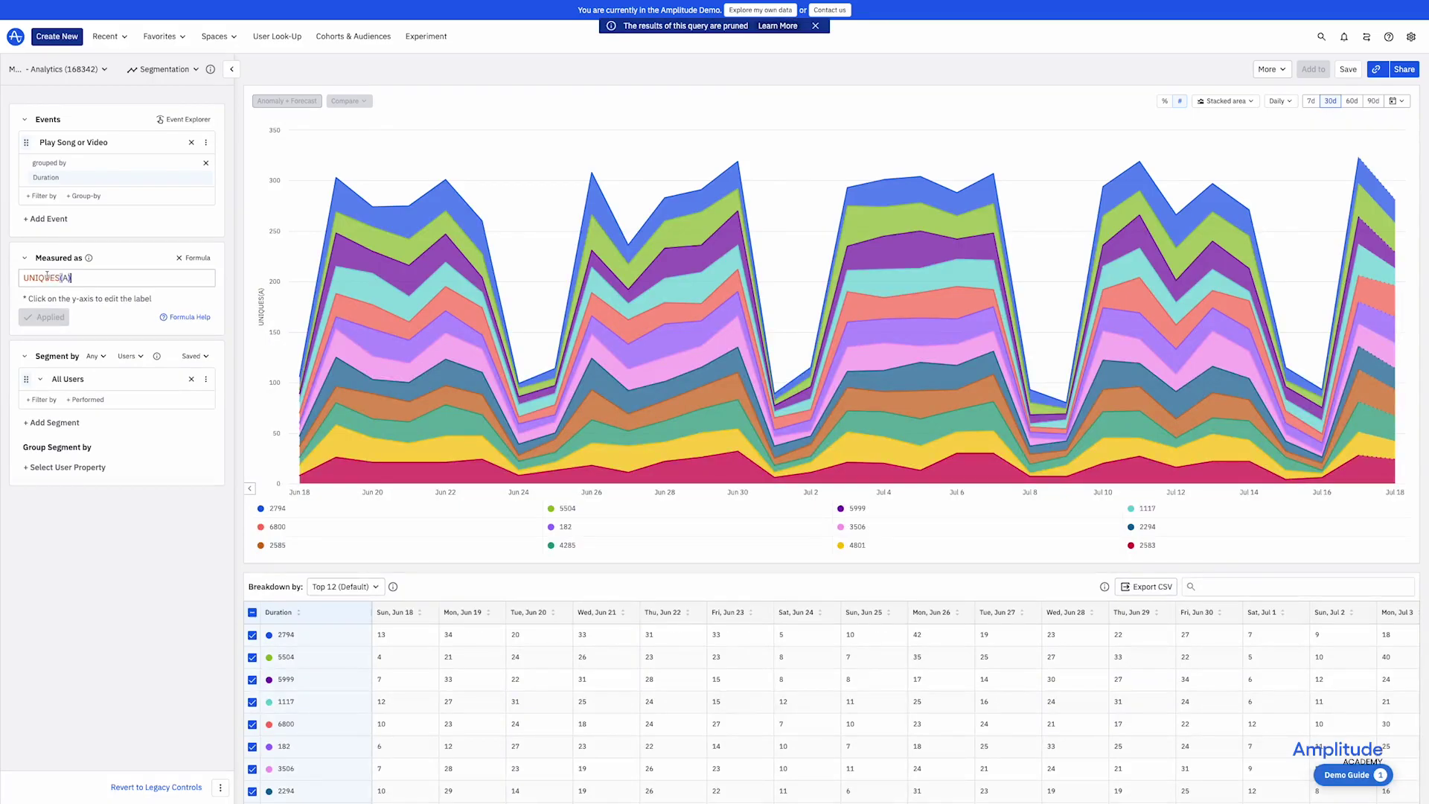
triple_click(61, 274)
text(propsu)
key(Return)
text(A)/60)
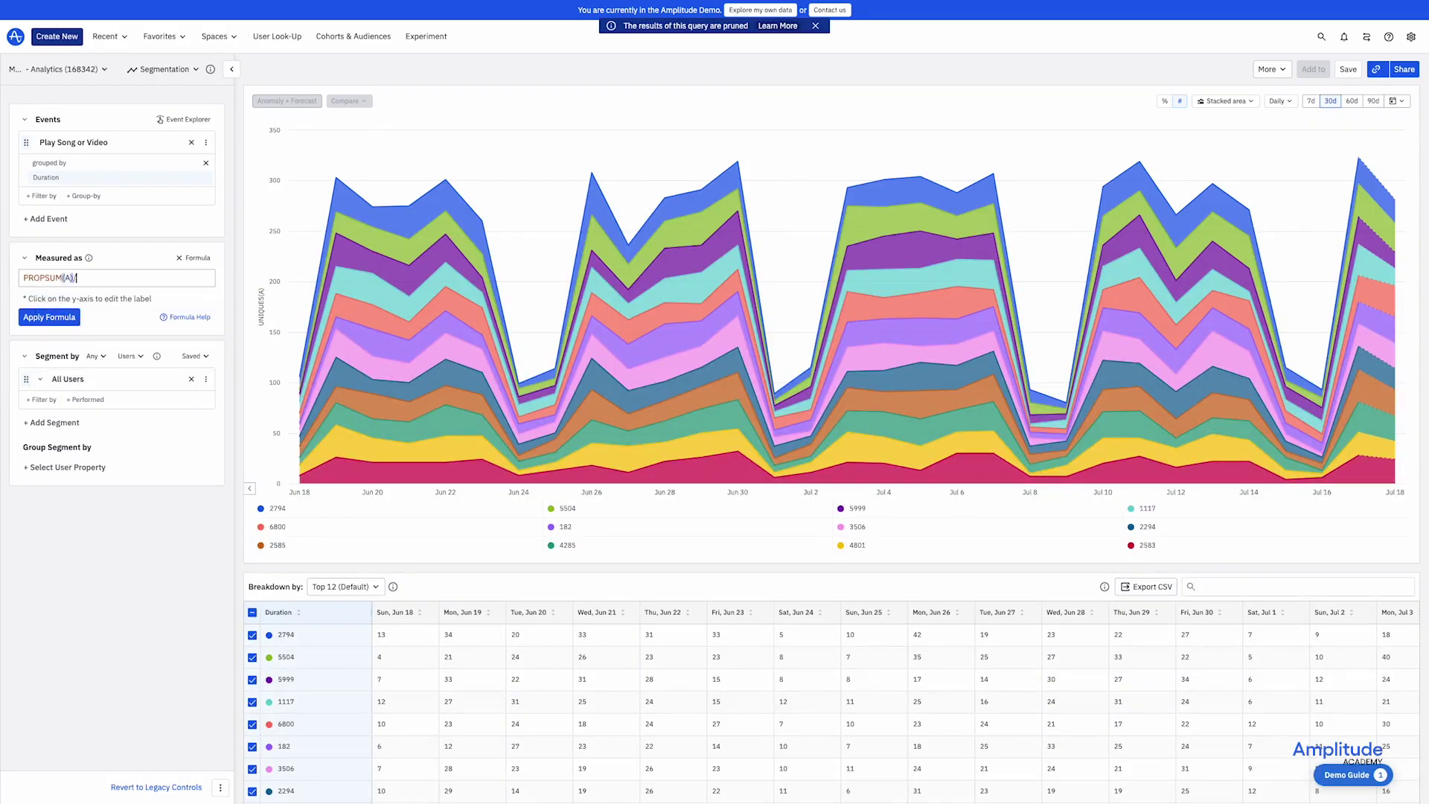
click(48, 318)
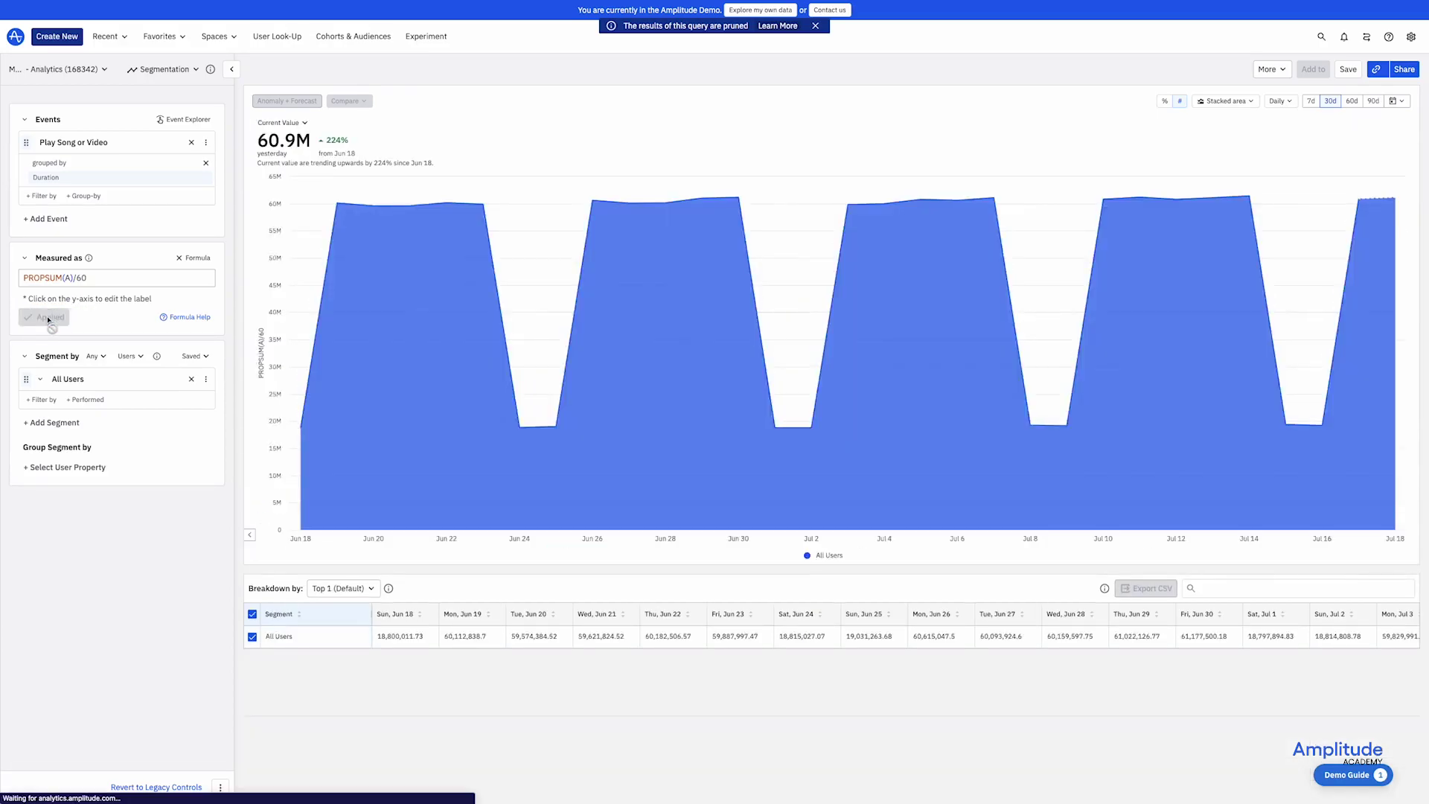